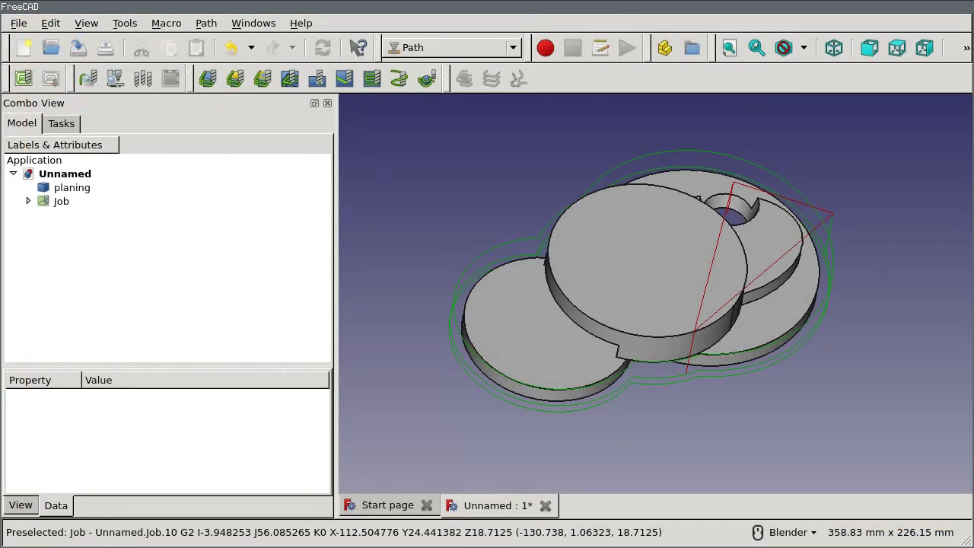
# - Open FreeCAD's Preferences dialog from the Edit menu
pyautogui.click(51, 23)
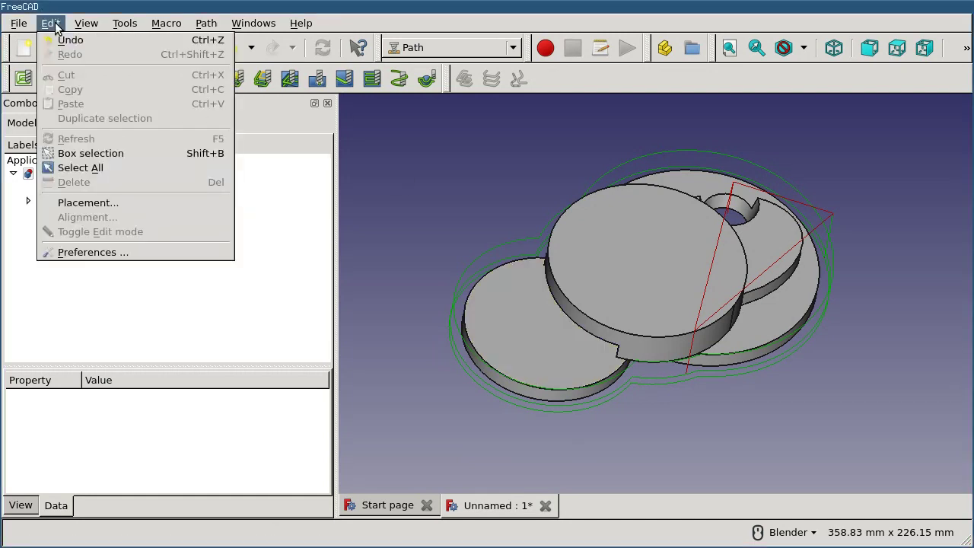
pyautogui.click(110, 253)
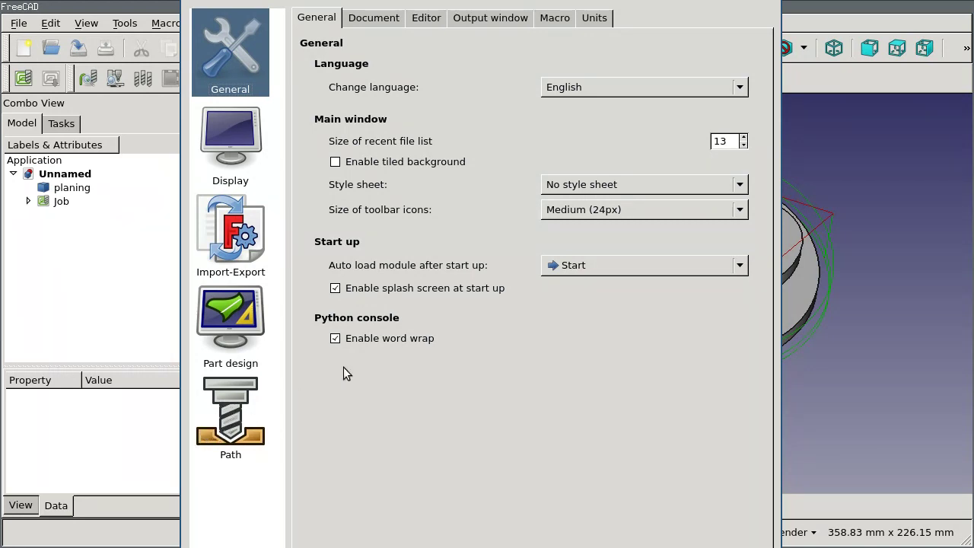
# - Show the Path preferences page with its Job Preferences defaults
pyautogui.click(242, 399)
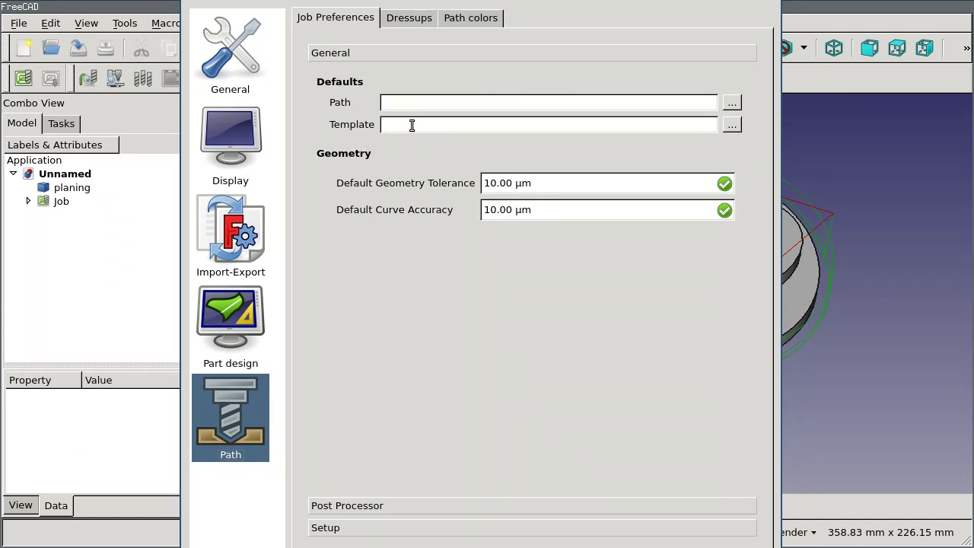
pyautogui.moveTo(405, 125)
pyautogui.press('Return')
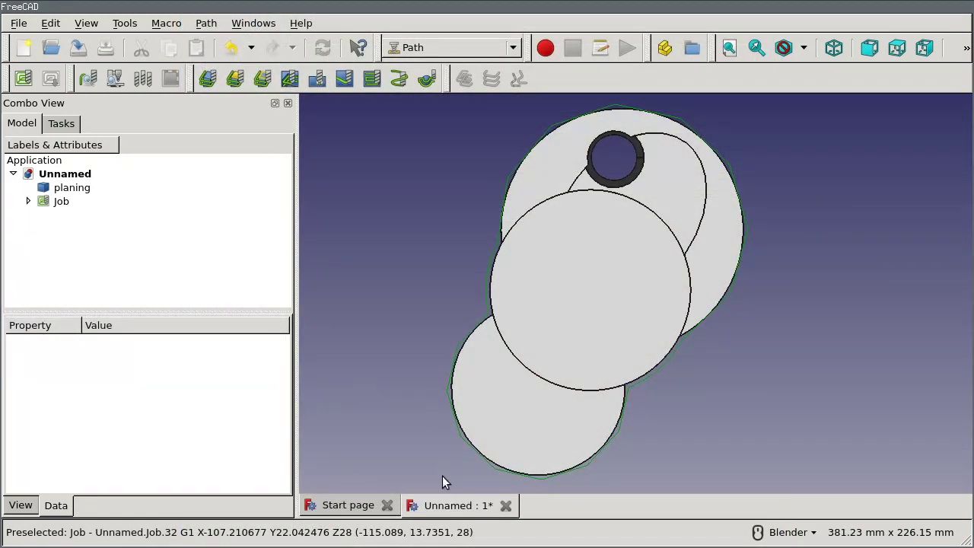
pyautogui.scroll(8, 477, 348)
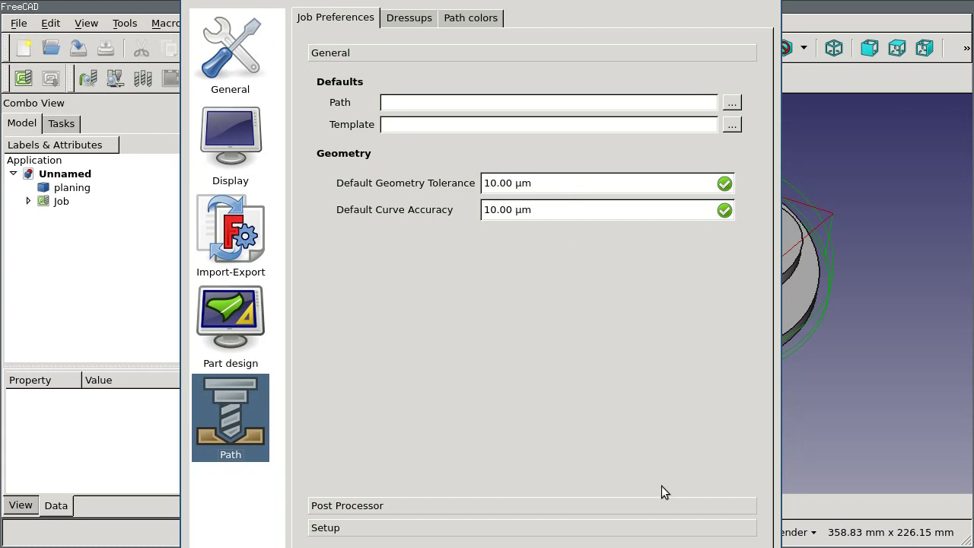
# - Look over the Dressups and Path colors defaults, then return to Job Preferences
pyautogui.click(409, 20)
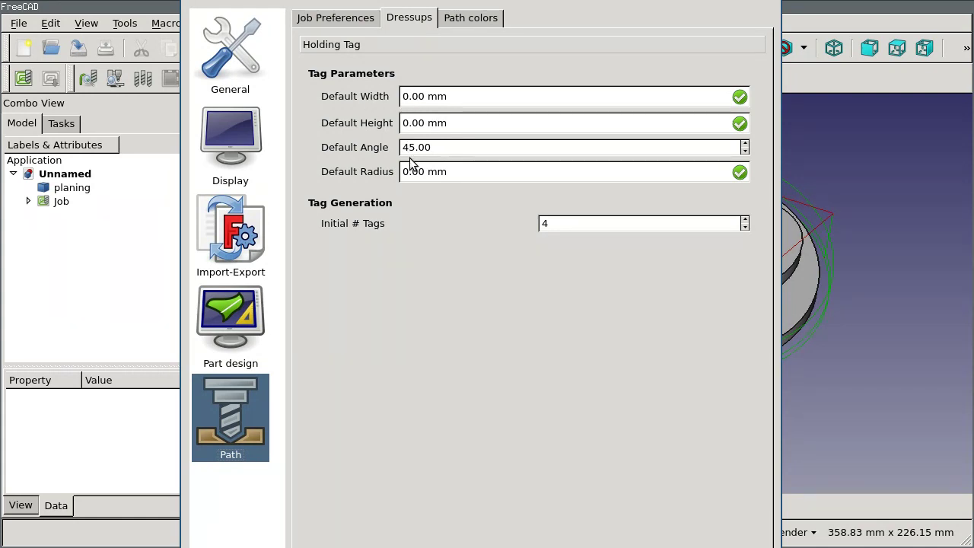
pyautogui.click(477, 17)
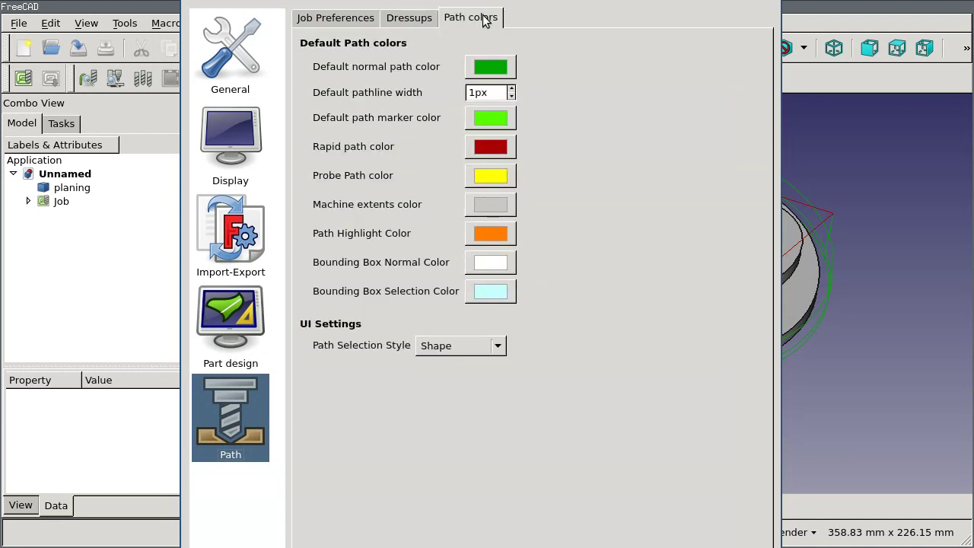
pyautogui.click(332, 19)
pyautogui.click(353, 505)
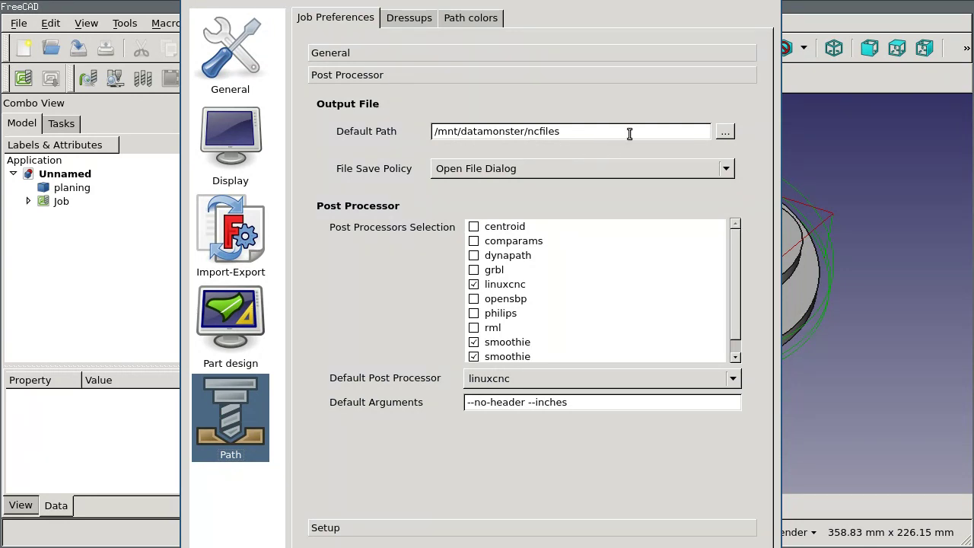
# - Expand the Setup section showing stock extending the bound box 1.00 mm per axis
pyautogui.moveTo(630, 133)
pyautogui.click(383, 528)
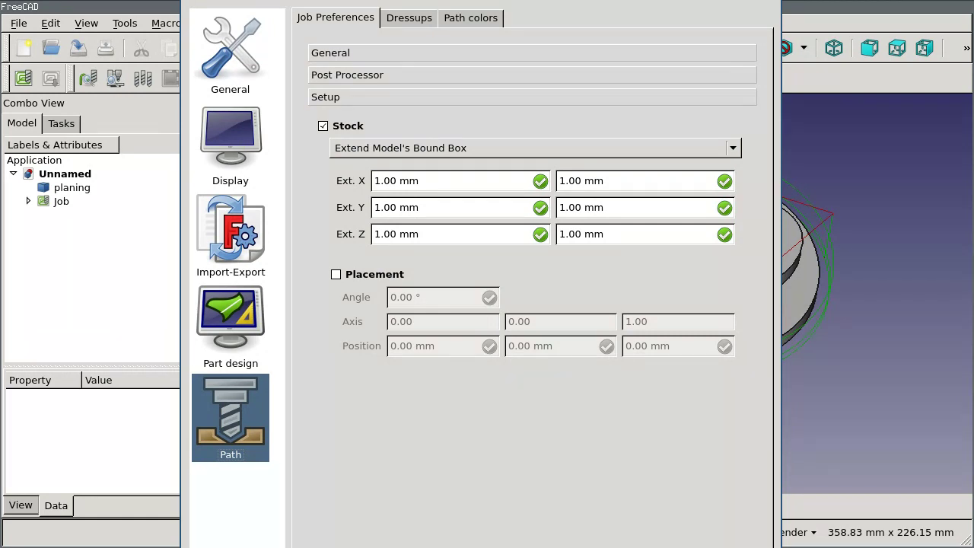
# - Close the Preferences dialog
pyautogui.press('Return')
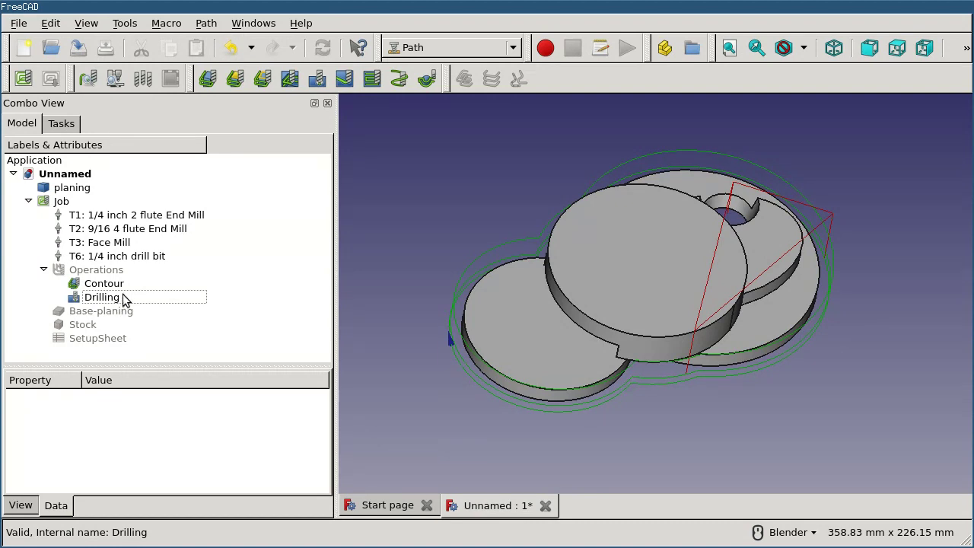
# - Export the Job as a template with Post Processing, Stock Extent and Tools, excluding Setup Sheet
pyautogui.click(70, 204)
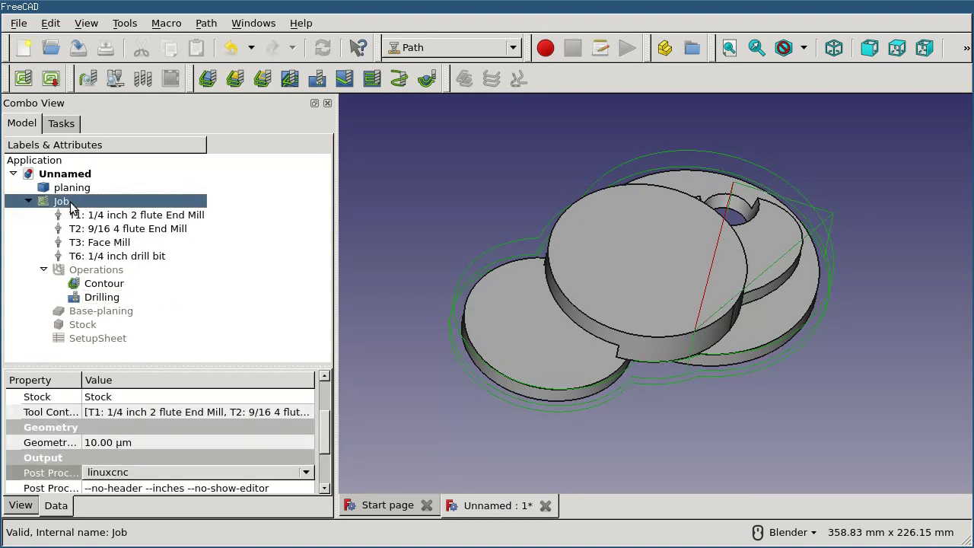
pyautogui.rightClick(70, 206)
pyautogui.click(183, 405)
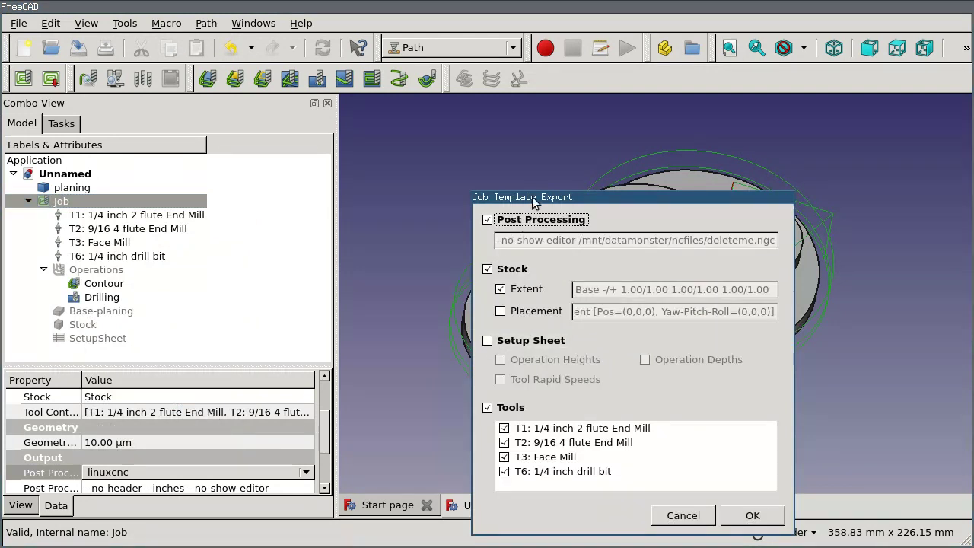
pyautogui.moveTo(533, 201); pyautogui.dragTo(436, 128)
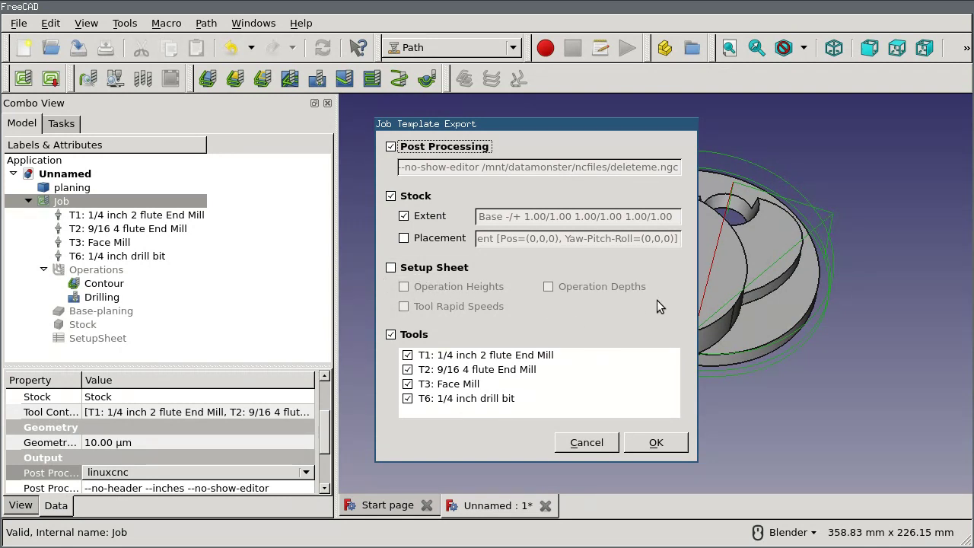
pyautogui.click(612, 307)
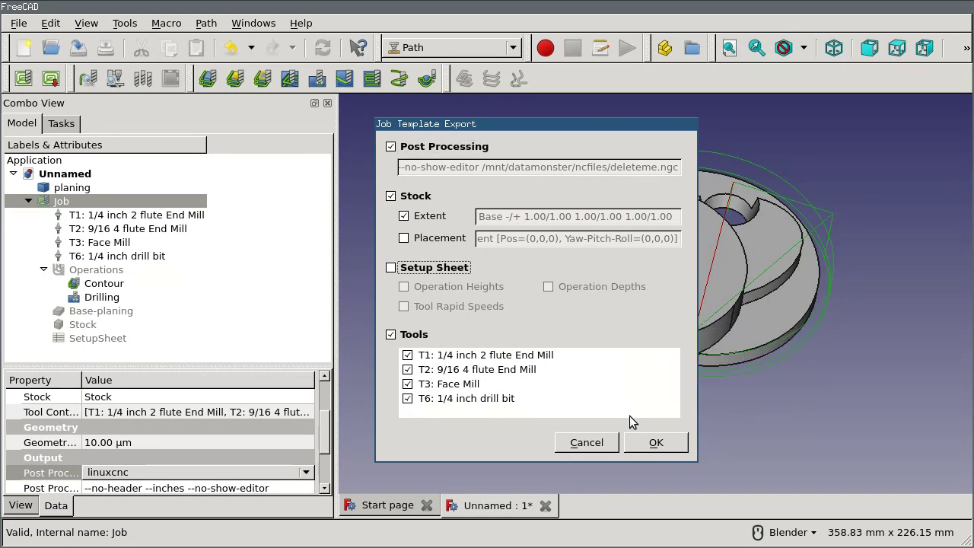
# - Save the job template as job_steel_2.json
pyautogui.click(655, 443)
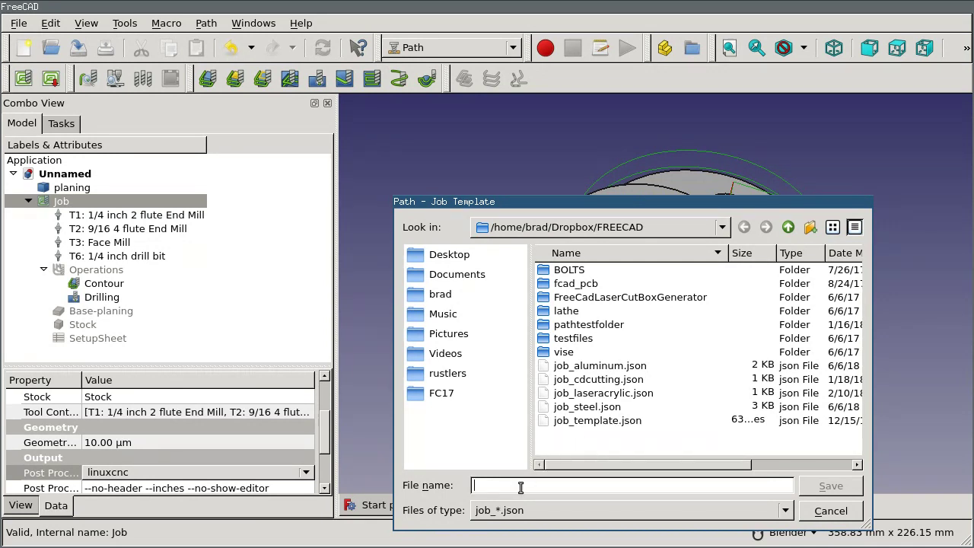
pyautogui.write('job')
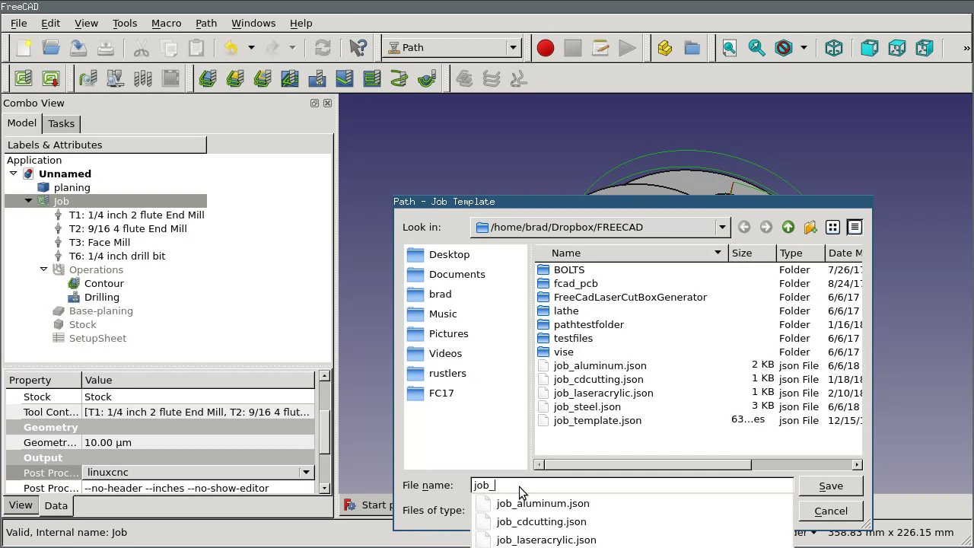
pyautogui.write('_steel')
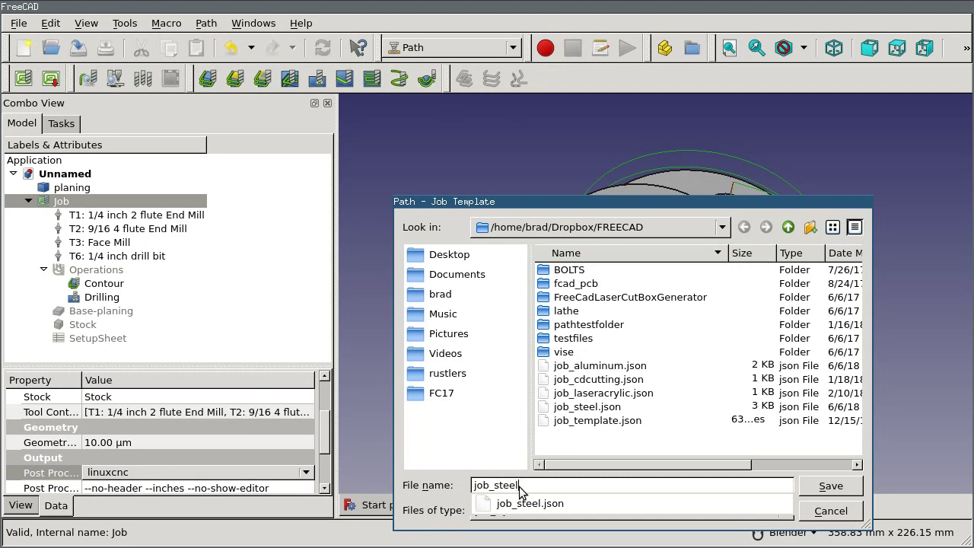
pyautogui.write('_2')
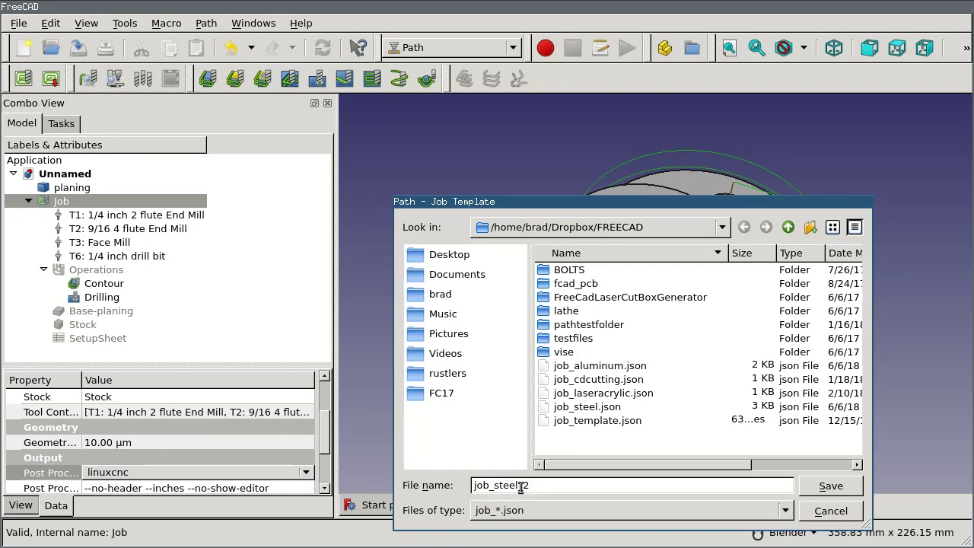
pyautogui.write('.json')
pyautogui.click(829, 486)
pyautogui.click(471, 205)
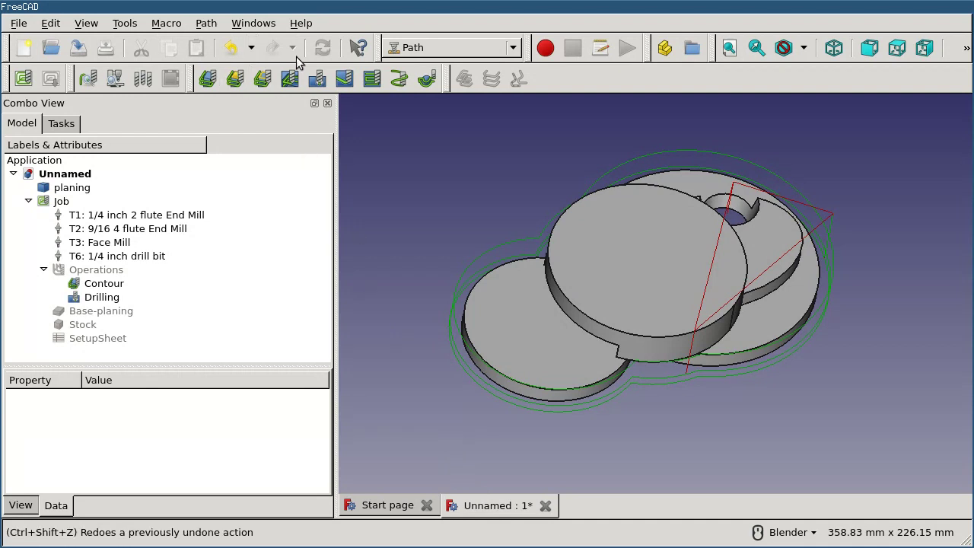
pyautogui.click(78, 47)
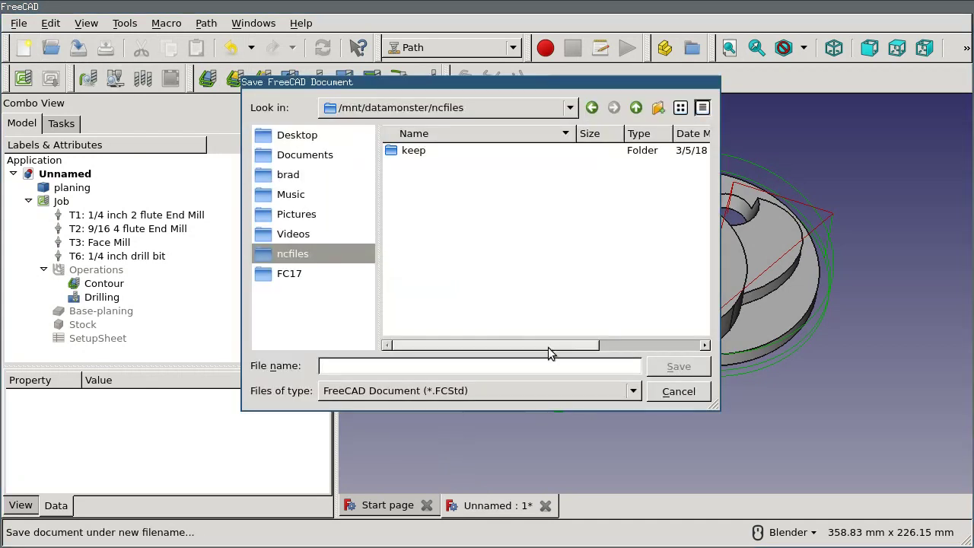
pyautogui.click(678, 391)
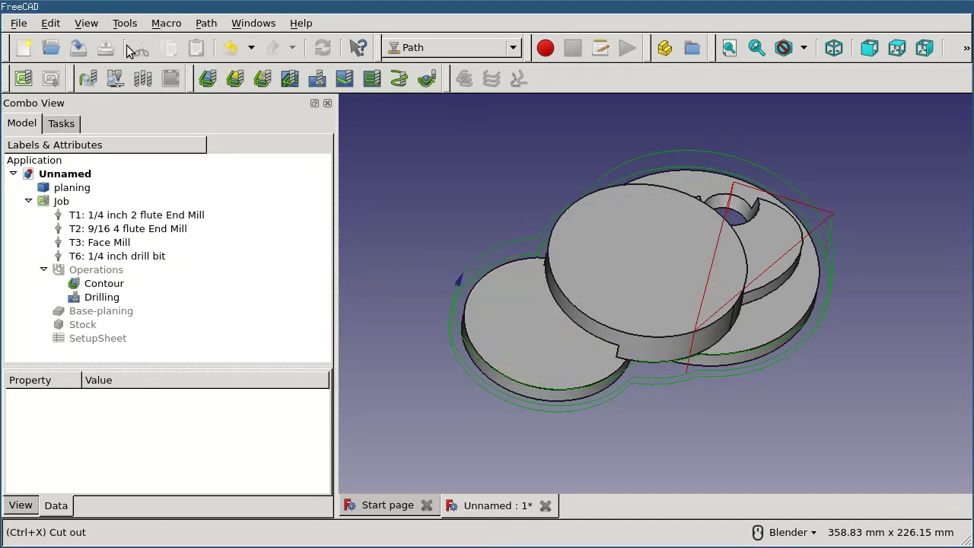
# - Discard the Unnamed document and create a Job for the planing body from the steel_2 template
pyautogui.click(545, 505)
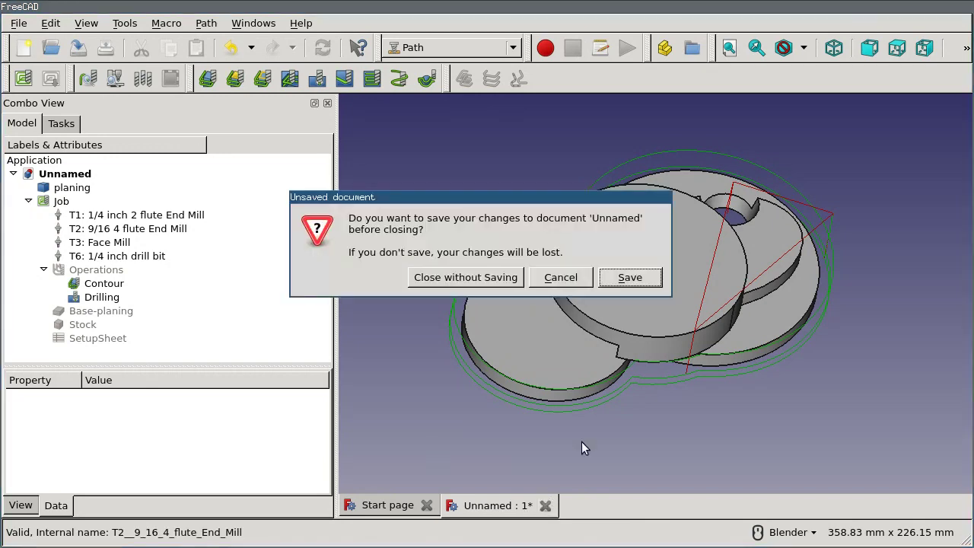
pyautogui.click(449, 277)
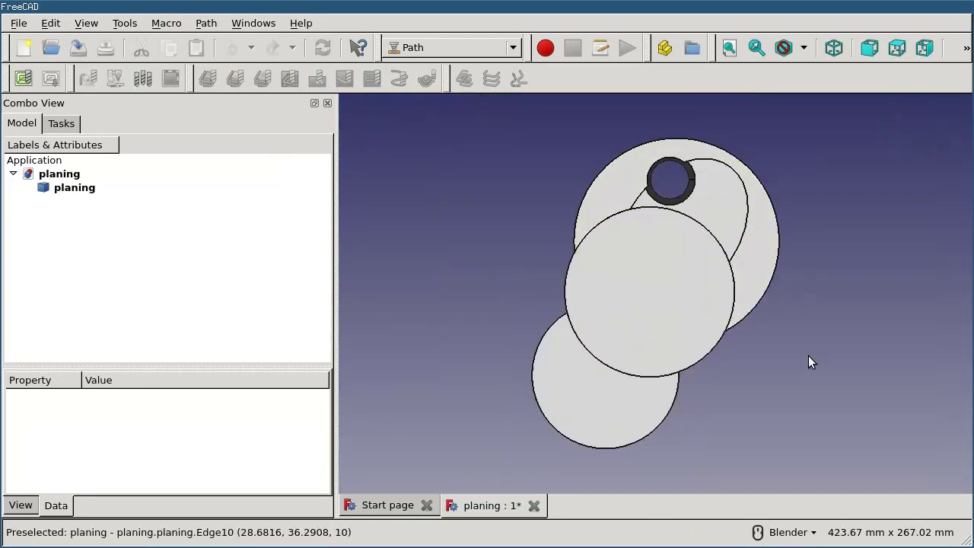
pyautogui.moveTo(808, 356); pyautogui.dragTo(739, 311, button='middle')
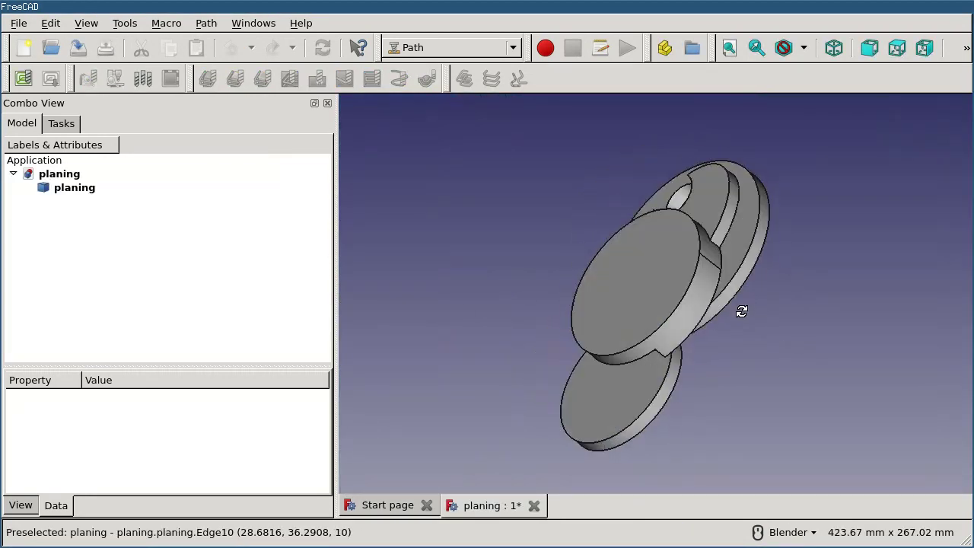
pyautogui.click(84, 189)
pyautogui.click(26, 80)
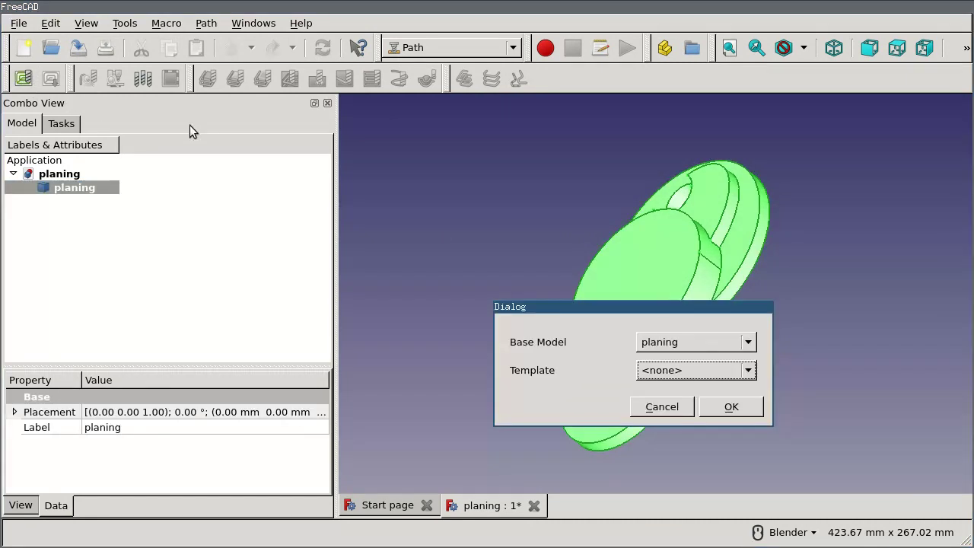
pyautogui.click(716, 370)
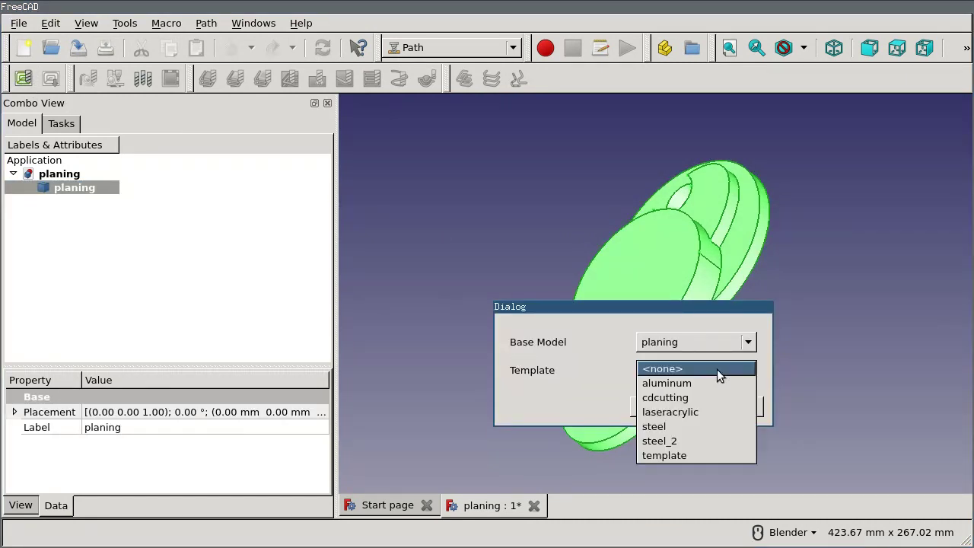
pyautogui.click(683, 444)
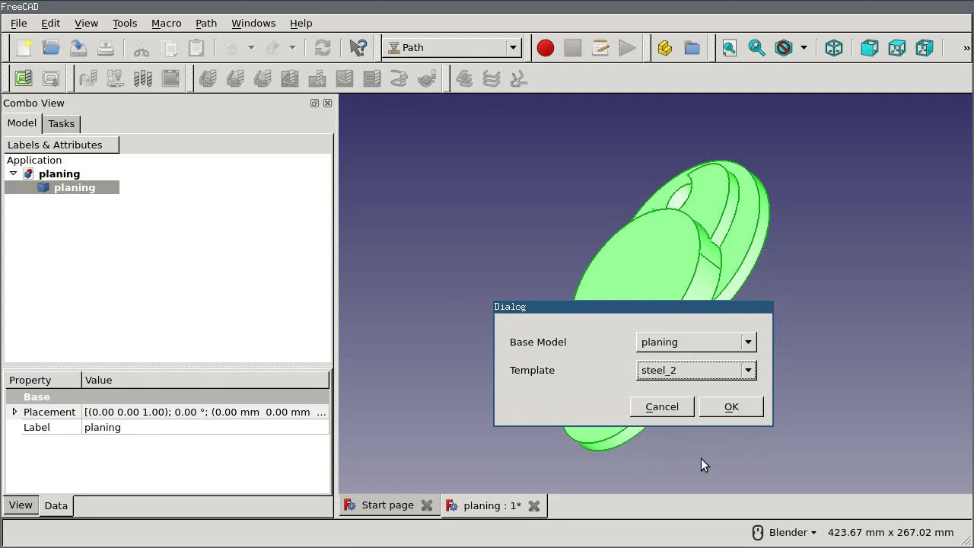
pyautogui.click(748, 407)
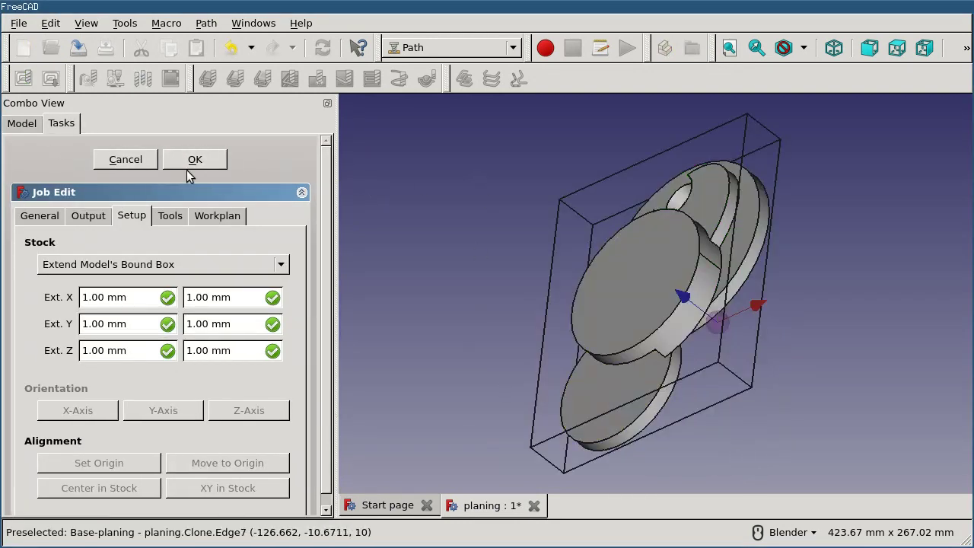
# - Review the new Job's Output, Tools and Setup tabs, then accept it
pyautogui.click(96, 216)
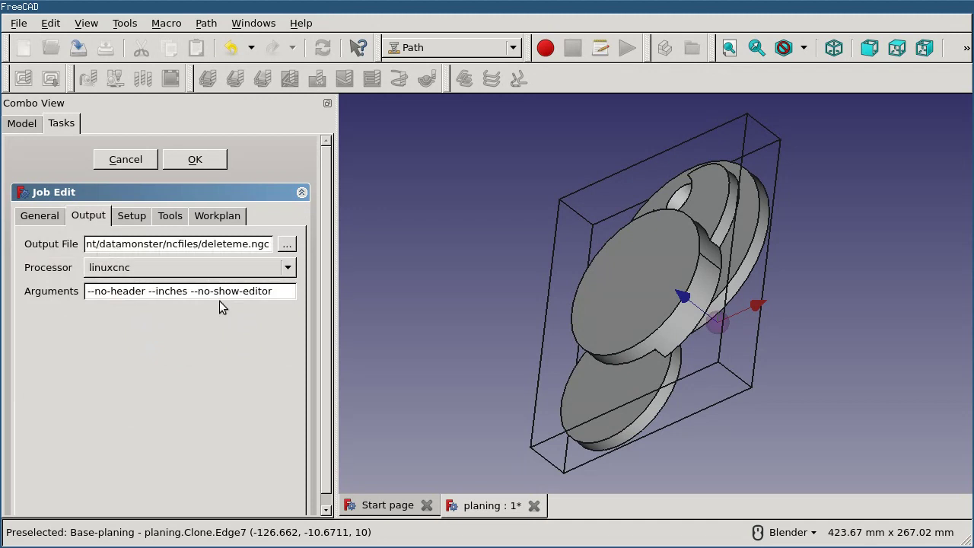
pyautogui.click(176, 217)
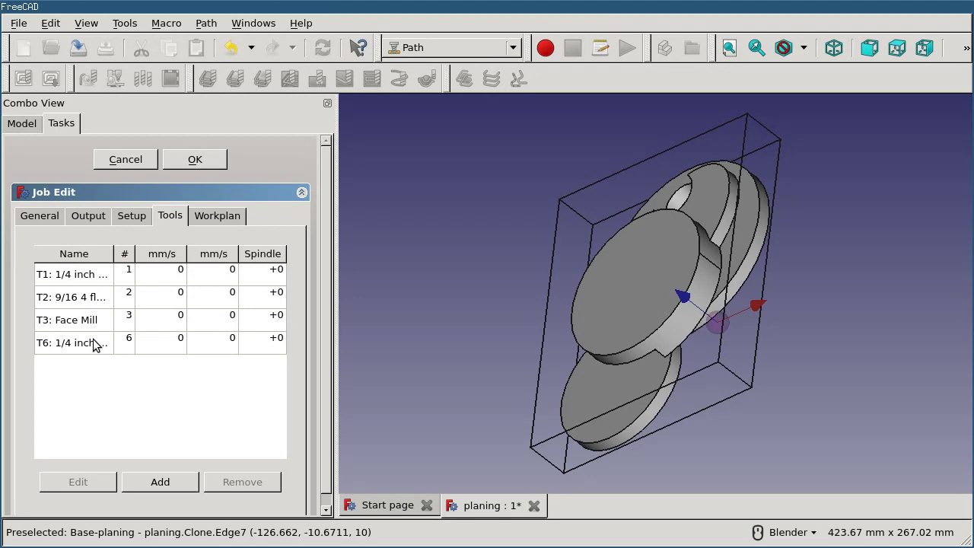
pyautogui.click(132, 216)
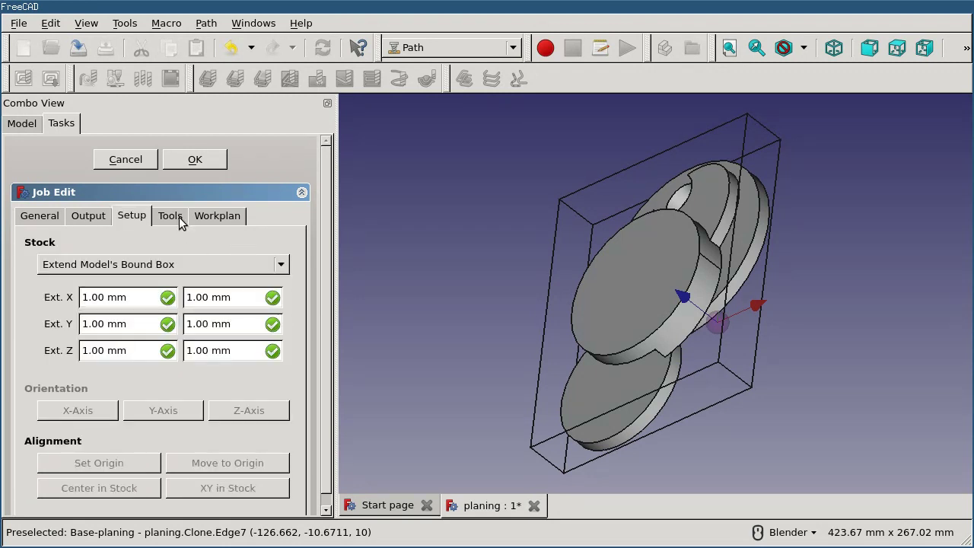
pyautogui.click(192, 159)
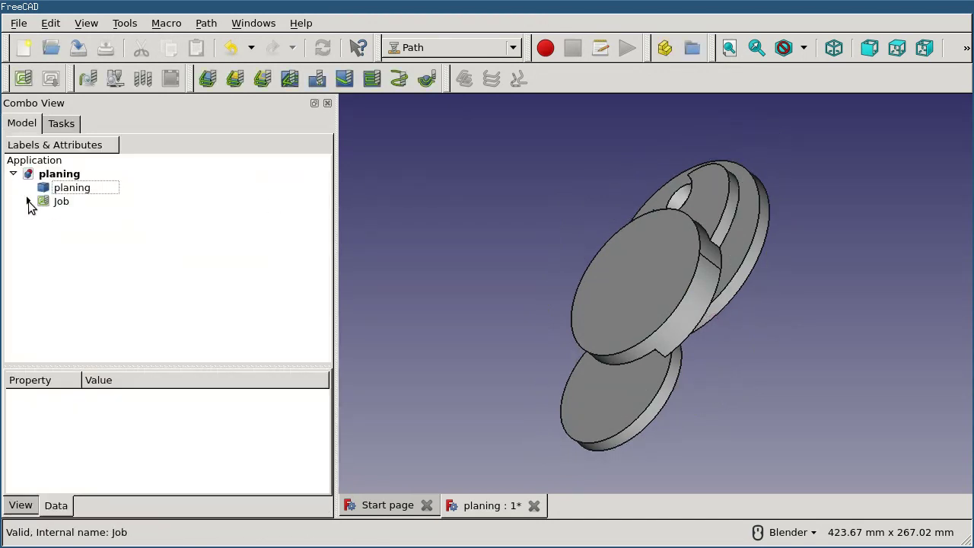
# - Expand the planing Job in the tree and orbit the model to a new angle
pyautogui.click(28, 201)
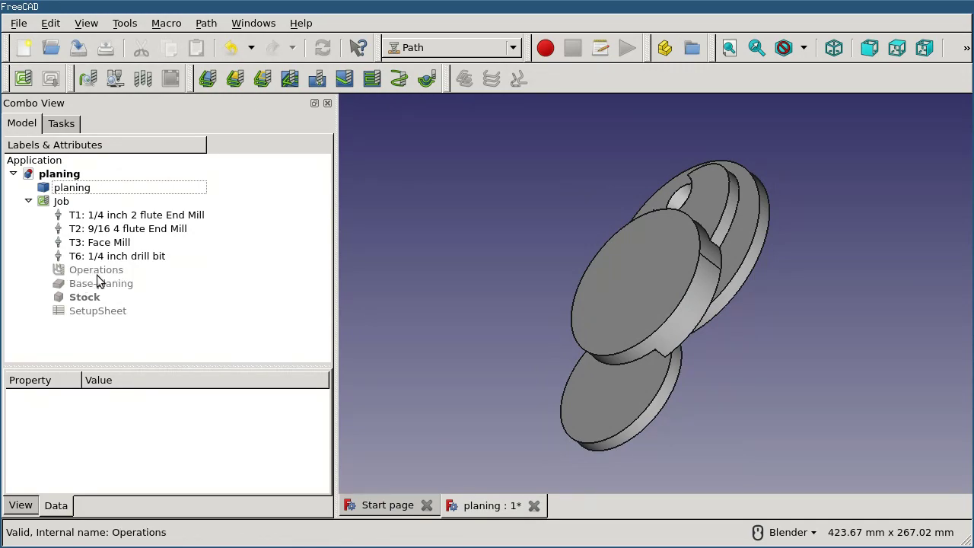
pyautogui.moveTo(453, 211); pyautogui.dragTo(518, 189, button='middle')
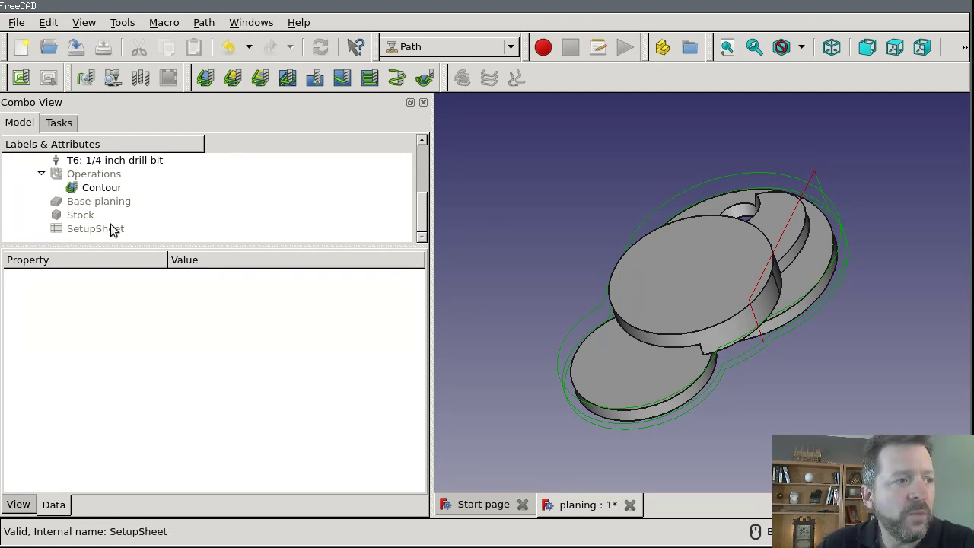
# - Select the SetupSheet, cancelling an accidental rename, and start editing its Start Depth Expression
pyautogui.scroll(2, 114, 201)
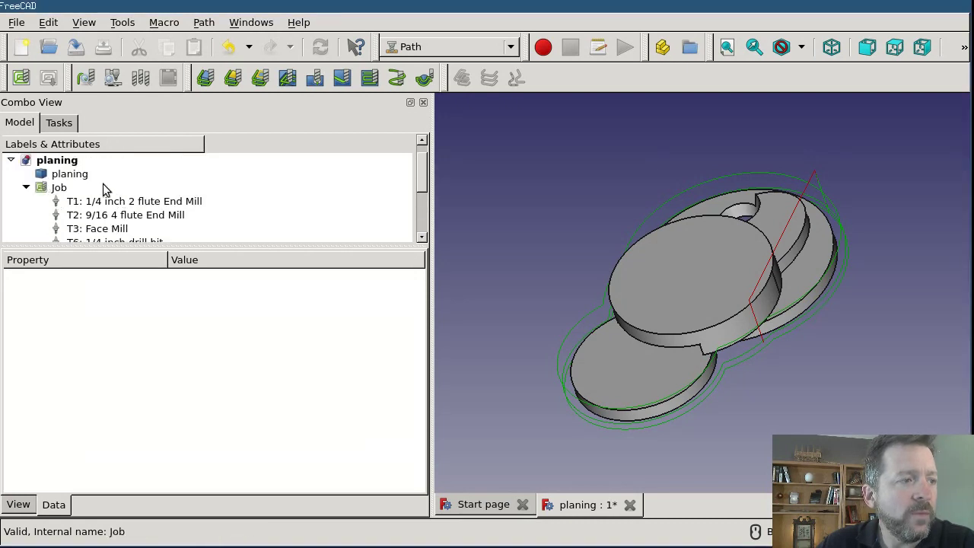
pyautogui.scroll(-2, 118, 191)
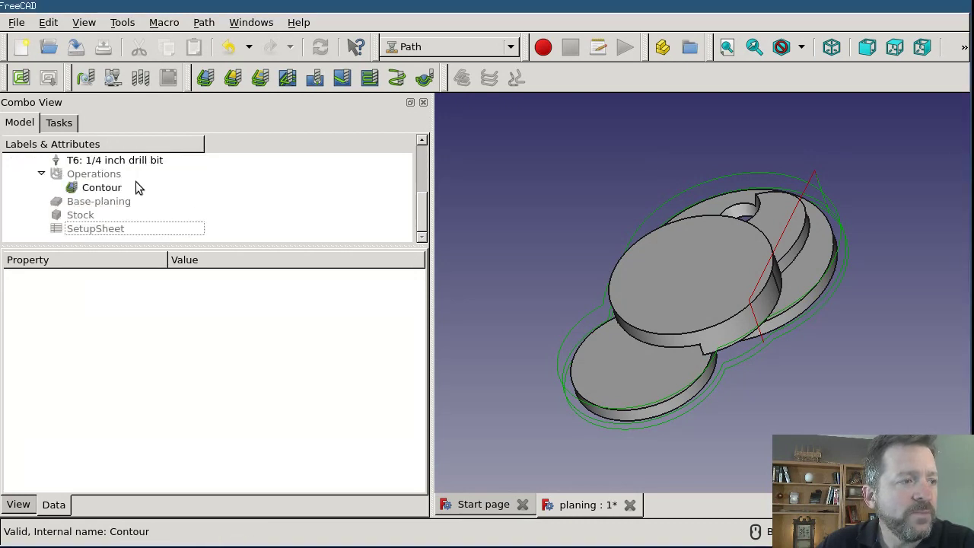
pyautogui.click(98, 228)
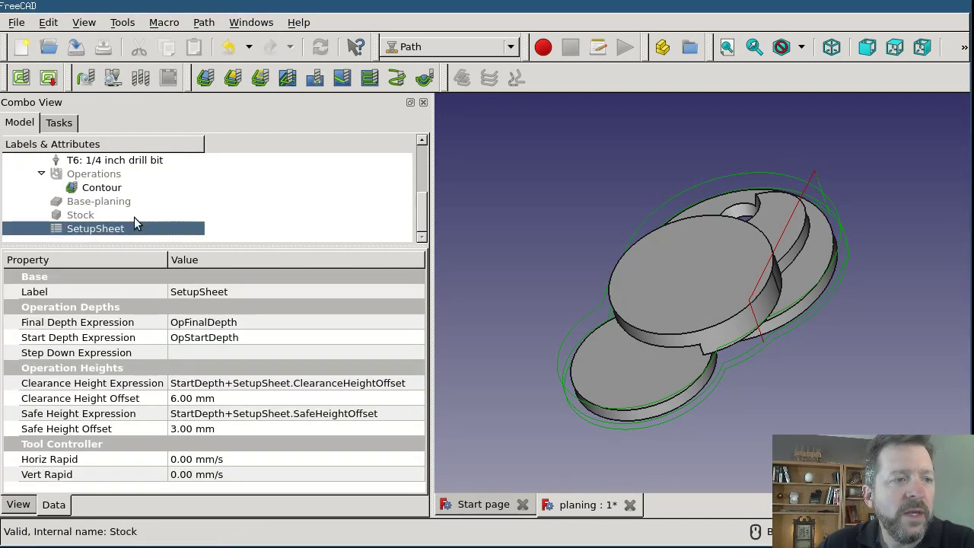
pyautogui.click(81, 230)
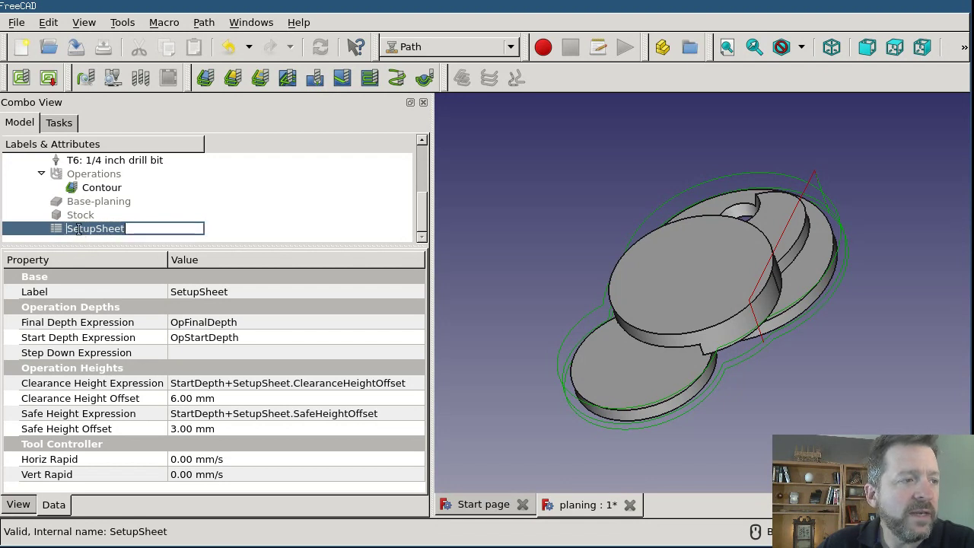
pyautogui.click(98, 216)
pyautogui.click(97, 228)
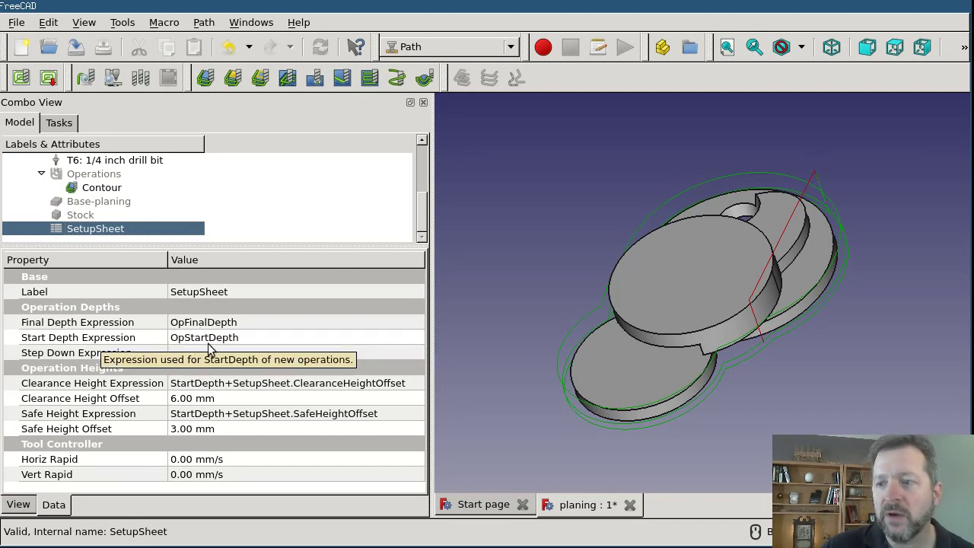
pyautogui.click(250, 337)
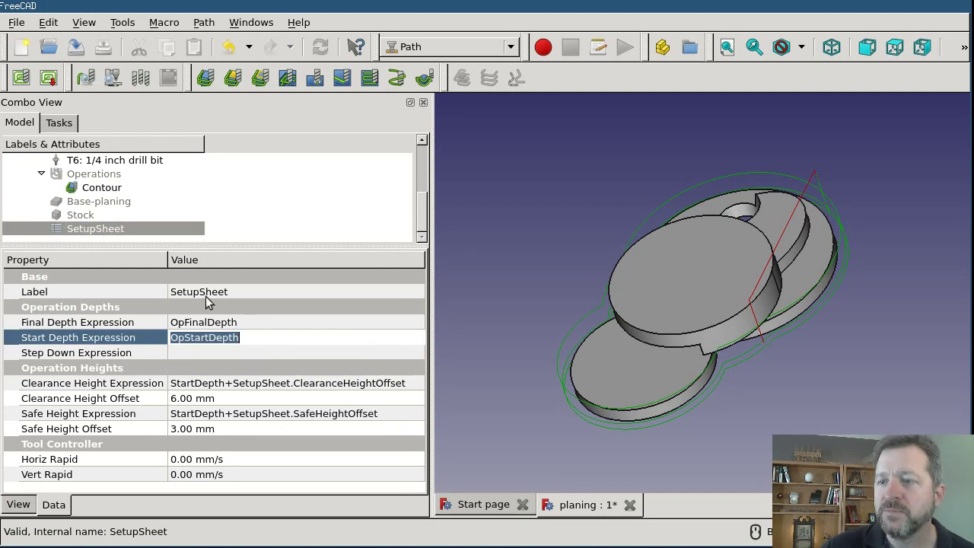
# - Inspect the Contour's depths: clearance 39.00, safe 36.00, start 33.00, final -1.00 mm
pyautogui.click(101, 187)
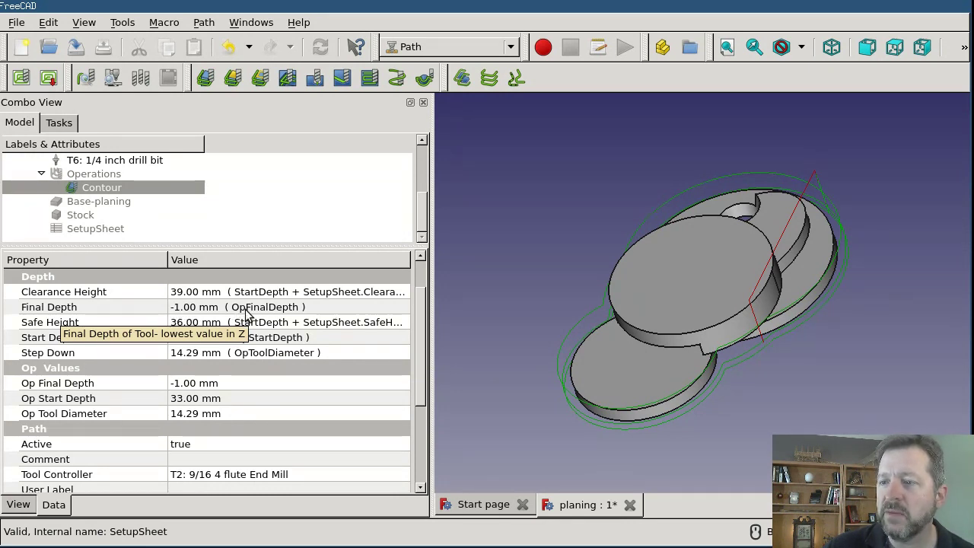
pyautogui.click(304, 308)
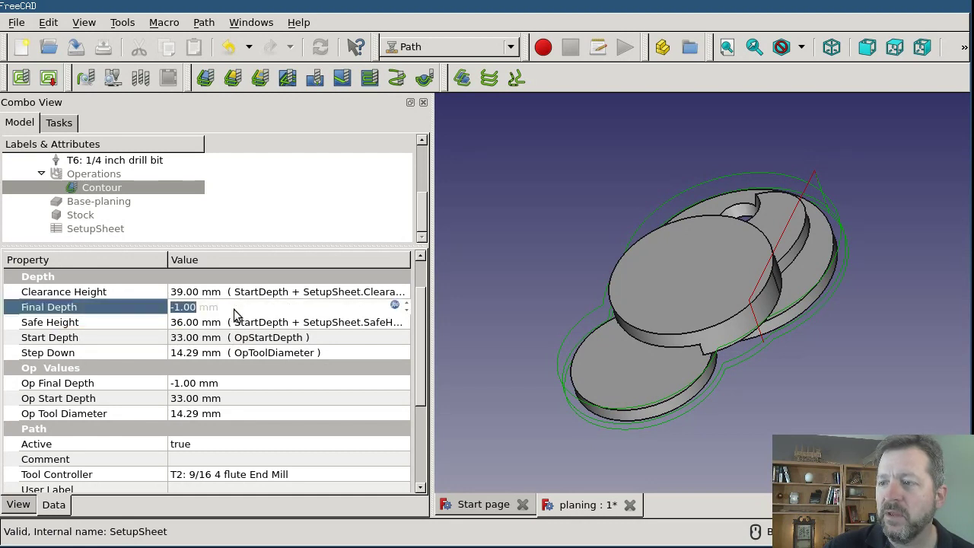
pyautogui.click(231, 352)
pyautogui.click(233, 308)
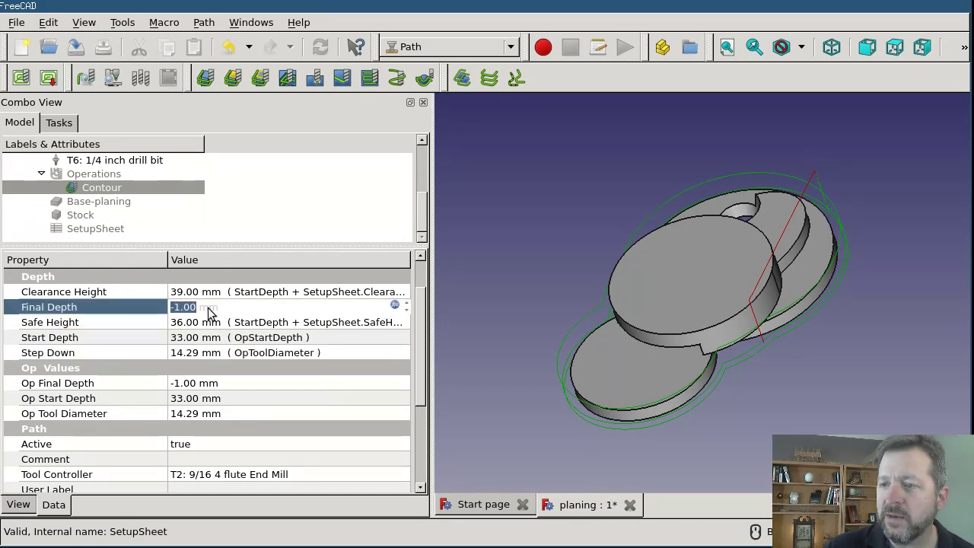
pyautogui.doubleClick(190, 307)
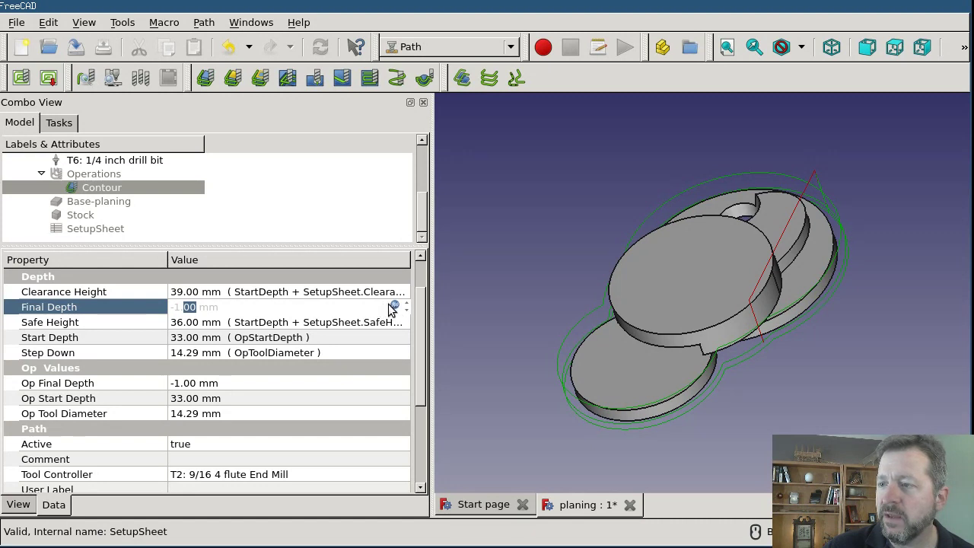
pyautogui.click(265, 324)
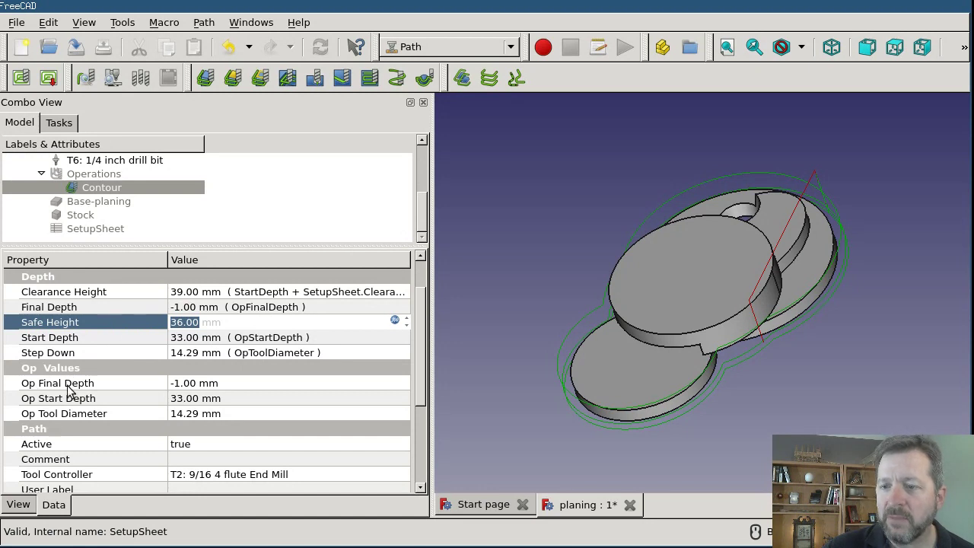
pyautogui.click(194, 385)
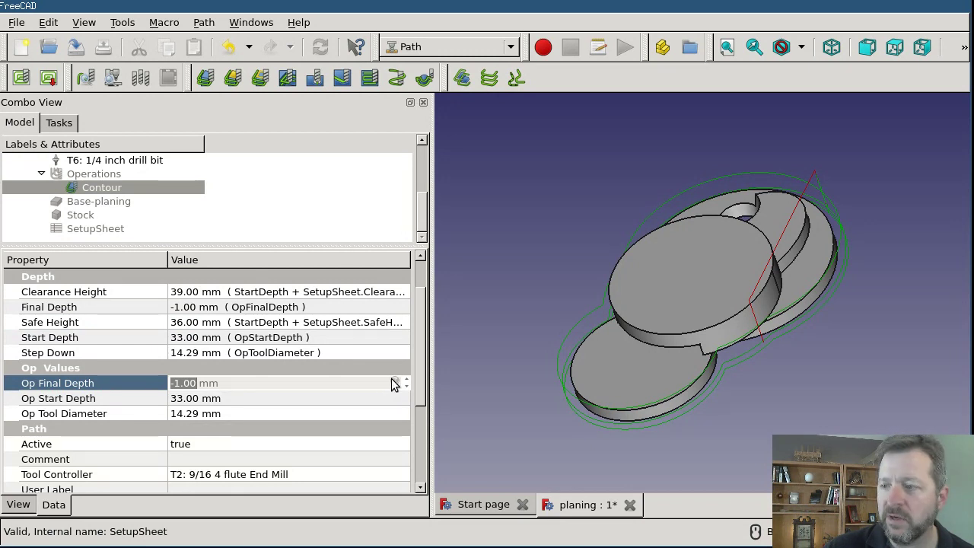
pyautogui.click(228, 400)
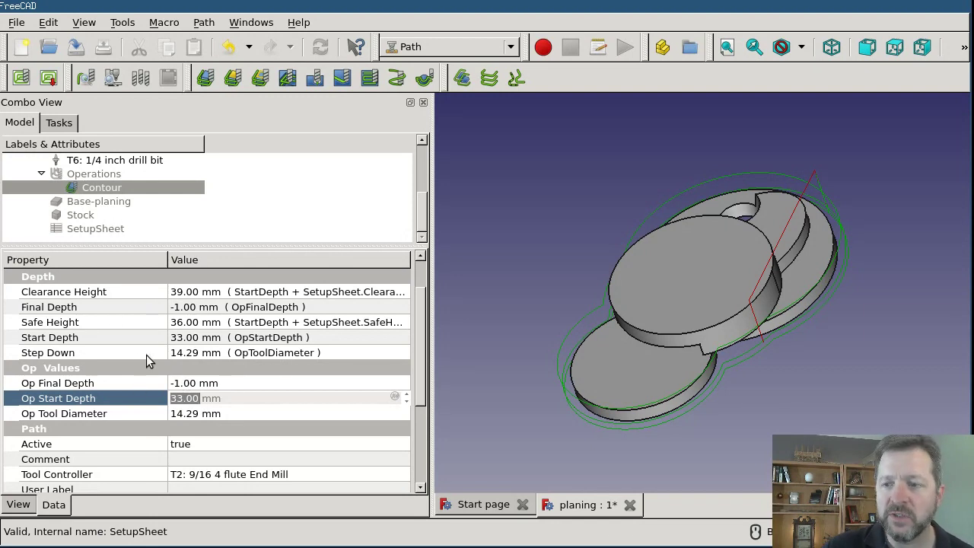
pyautogui.click(201, 384)
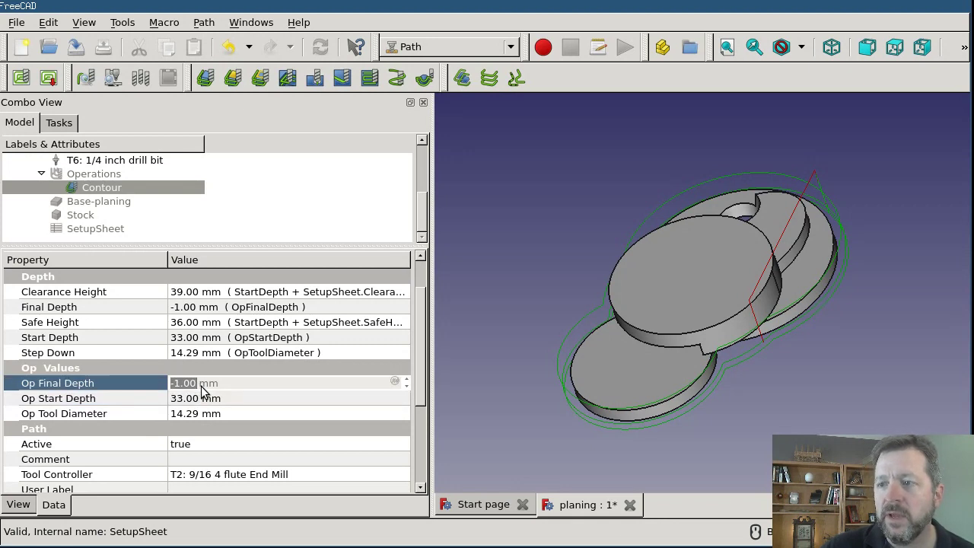
pyautogui.scroll(1, 201, 389)
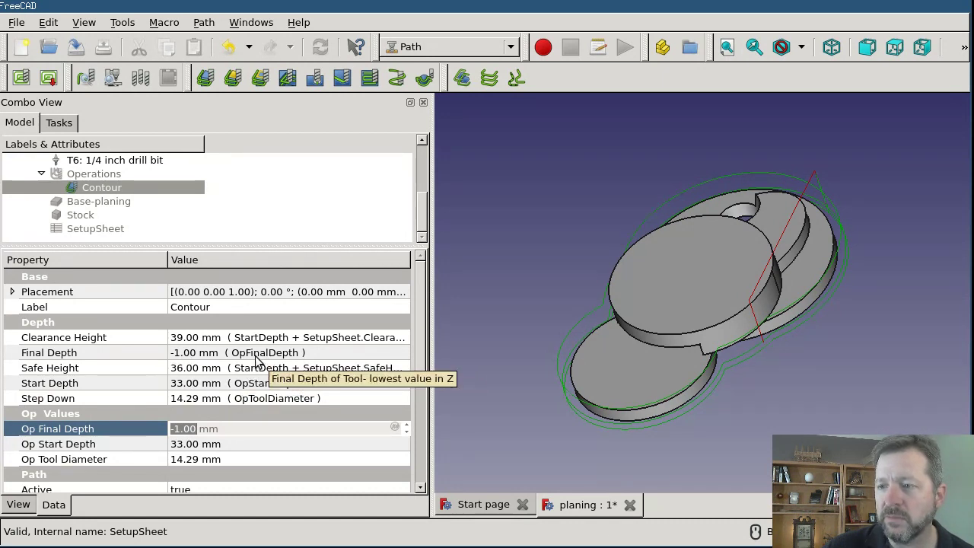
# - Change the SetupSheet's Final Depth Expression to 'OpFinalDepth - 3mm'
pyautogui.click(103, 230)
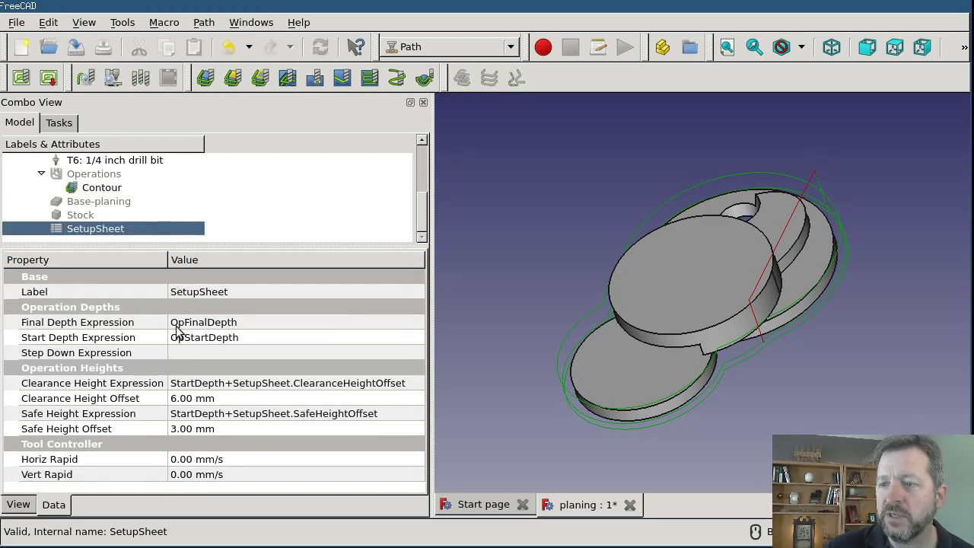
pyautogui.click(257, 322)
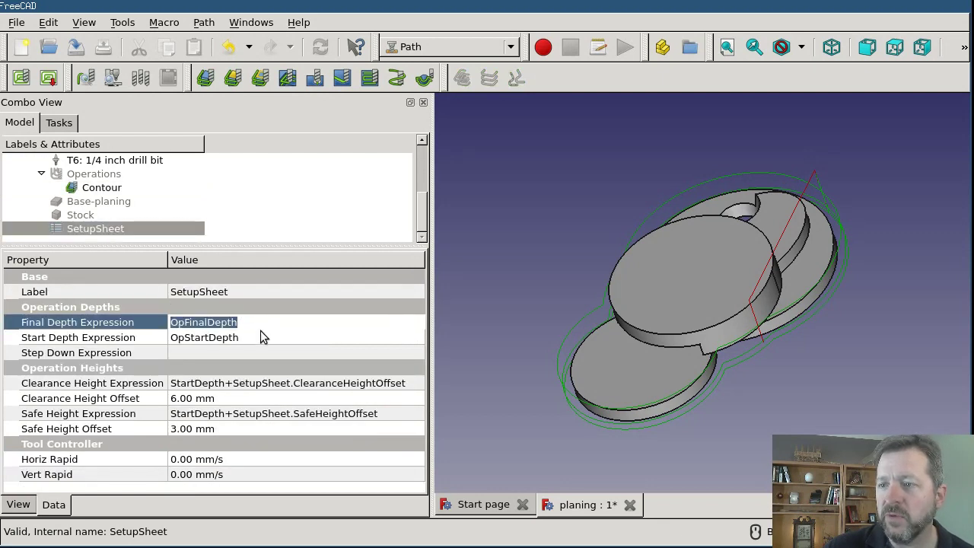
pyautogui.click(261, 335)
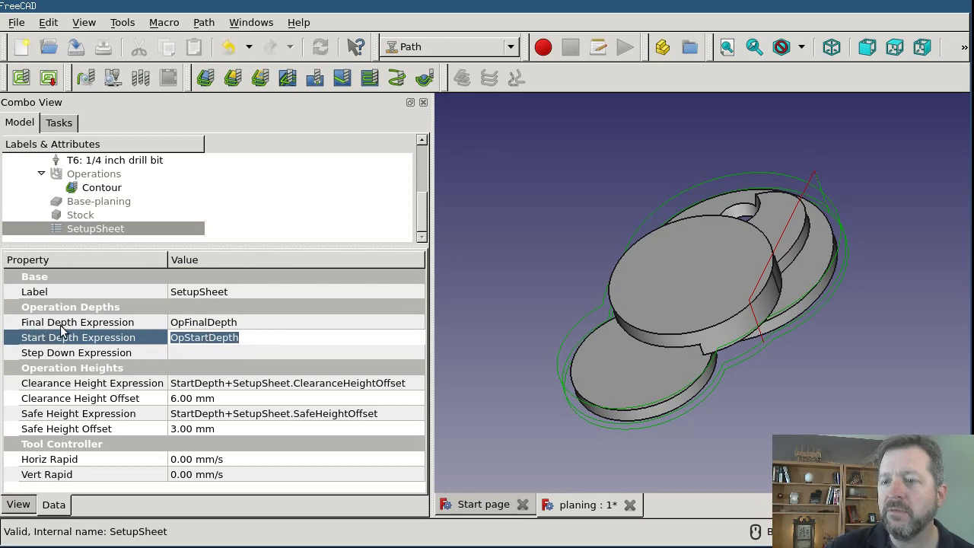
pyautogui.click(260, 324)
pyautogui.click(265, 325)
pyautogui.write('- 3mm')
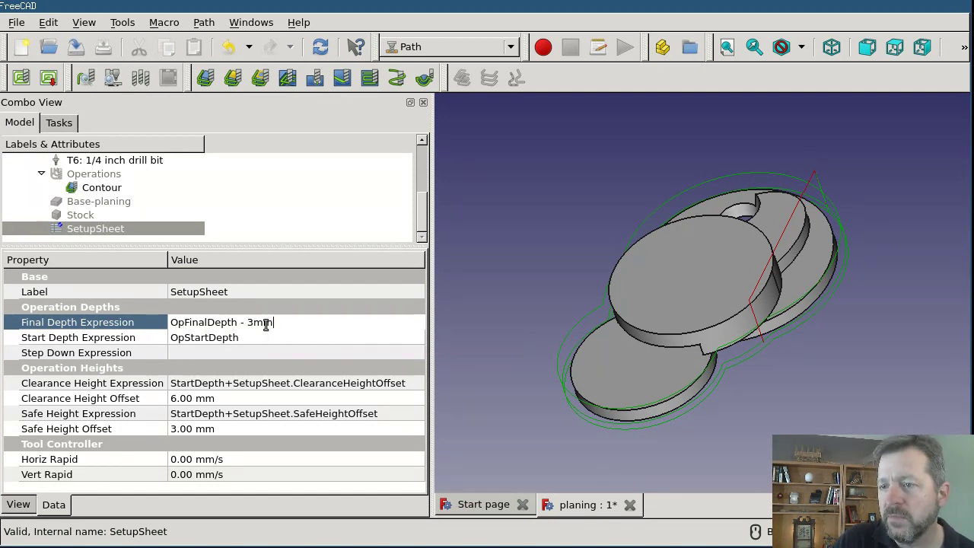
pyautogui.press('Return')
# - Change the Start Depth Expression to 'OpStartDepth + 2mm'
pyautogui.click(276, 340)
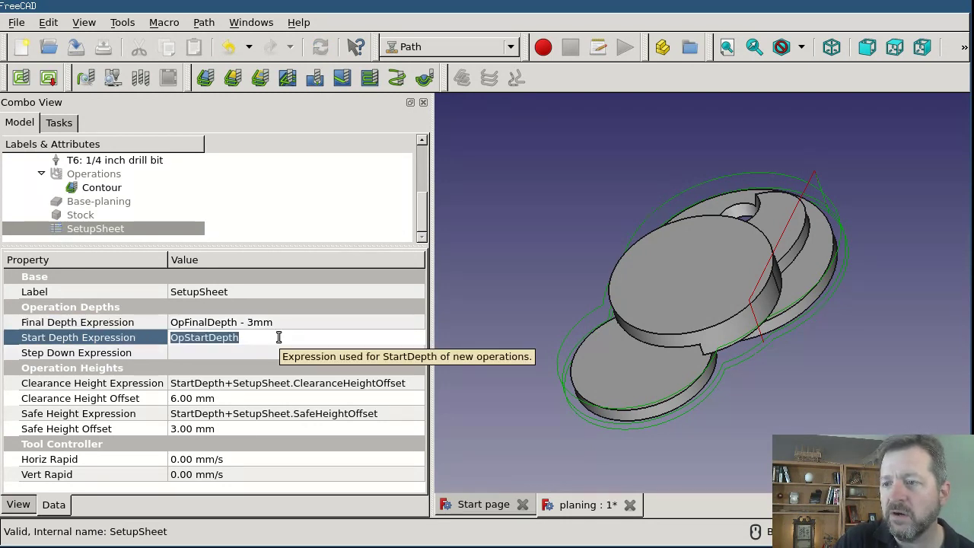
pyautogui.click(278, 337)
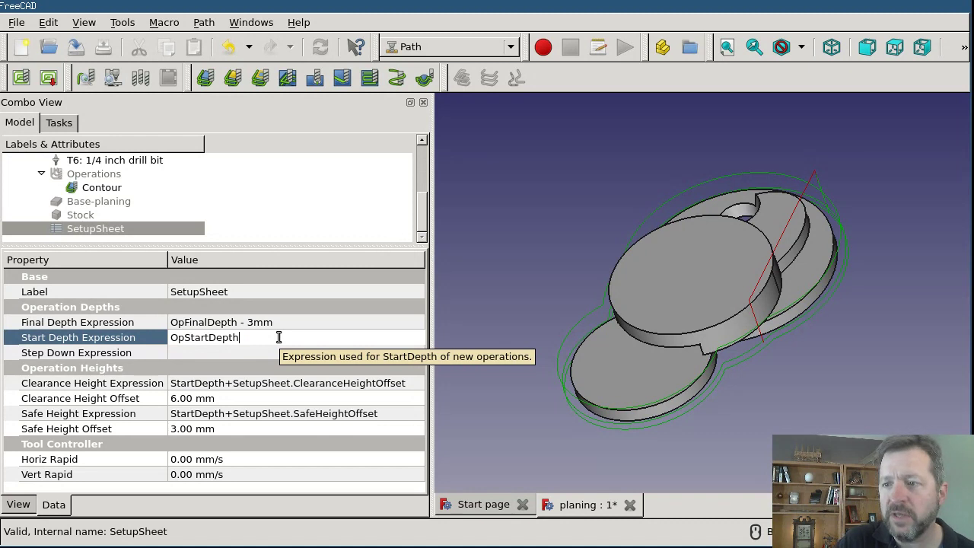
pyautogui.write('+ 2mm')
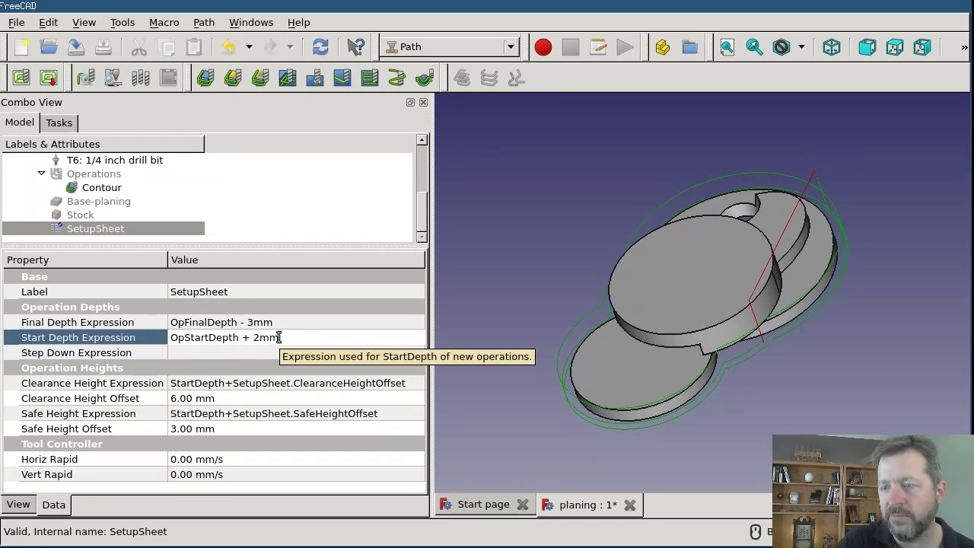
pyautogui.click(303, 324)
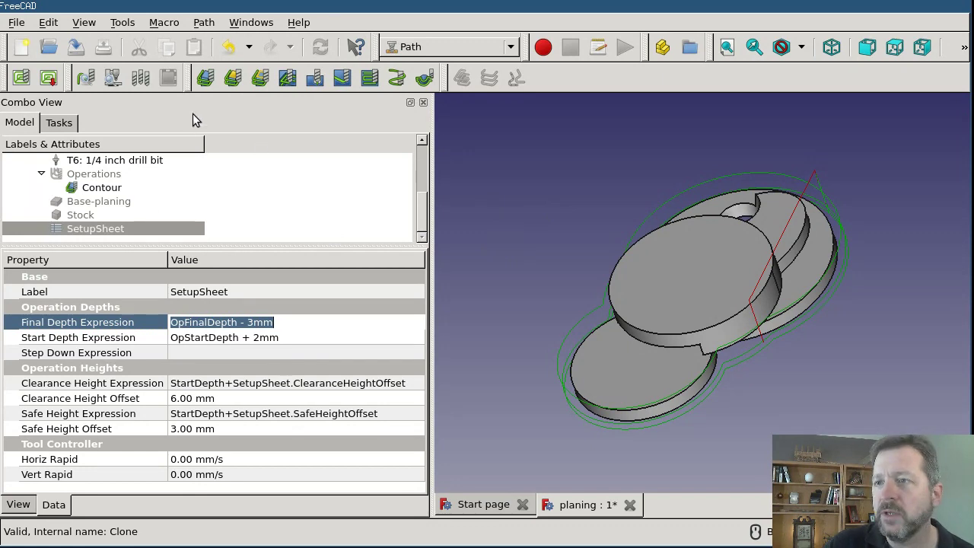
# - Add a Contour001 operation with tool controller T1 and check its depths: start 35.00 mm, final -4.00 mm
pyautogui.click(207, 78)
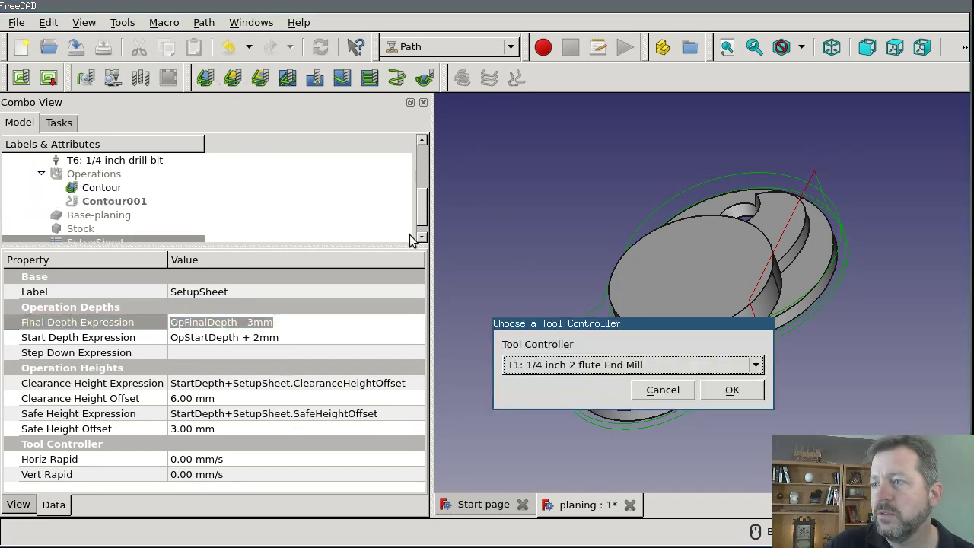
pyautogui.click(731, 390)
pyautogui.click(150, 157)
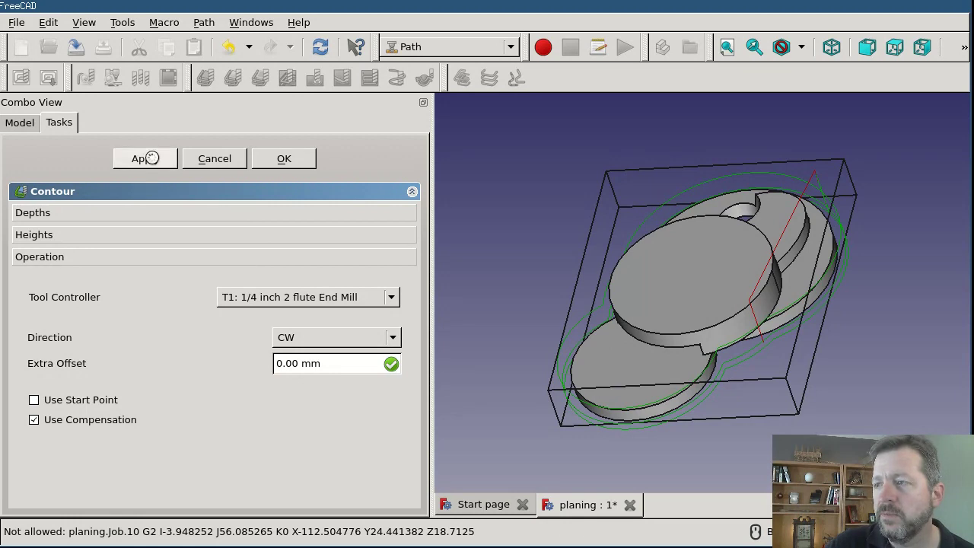
pyautogui.click(280, 162)
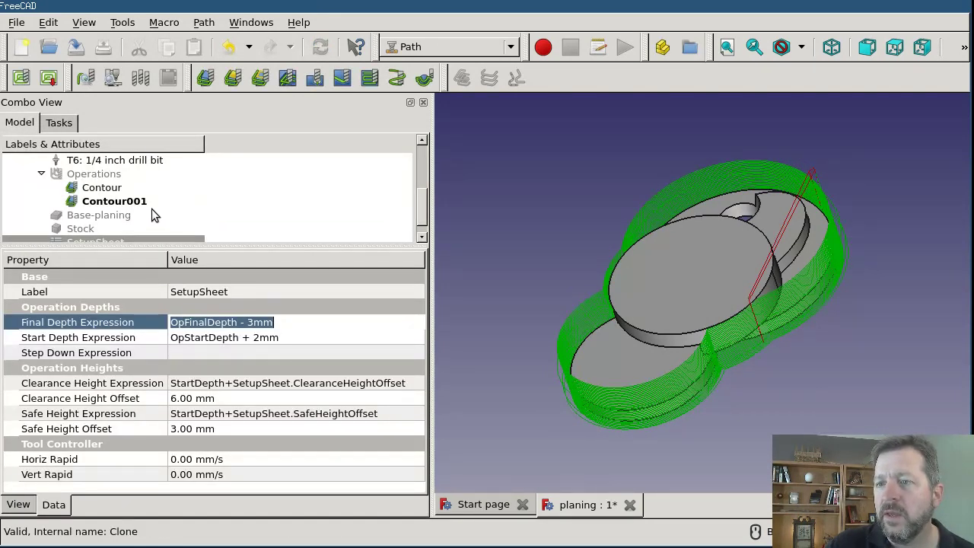
pyautogui.click(124, 202)
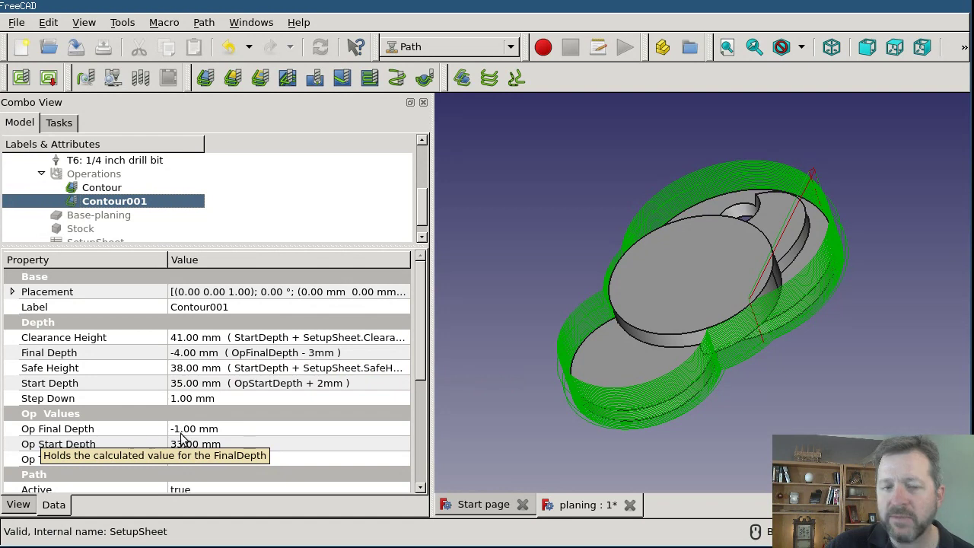
pyautogui.click(246, 429)
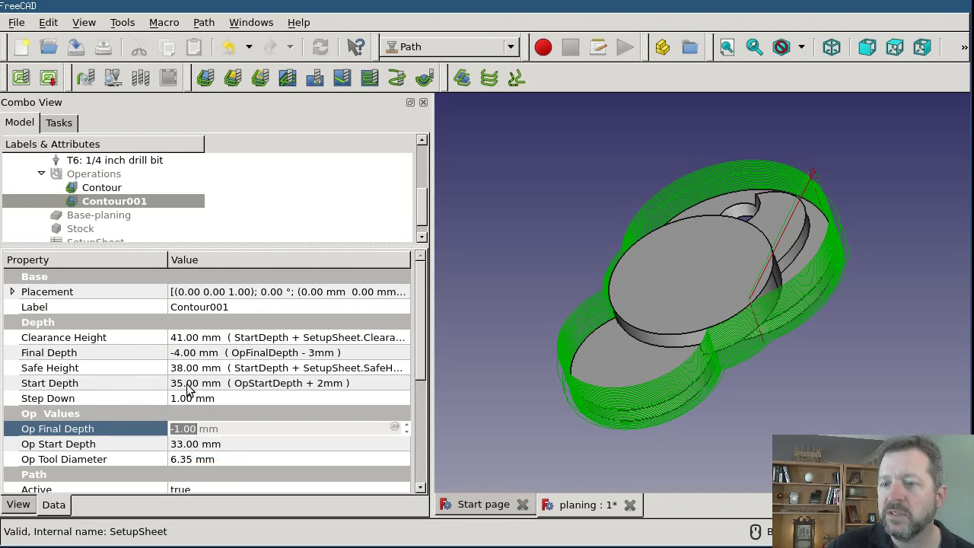
# - Reselect the SetupSheet to show its offset depth expressions again
pyautogui.click(328, 390)
pyautogui.click(95, 240)
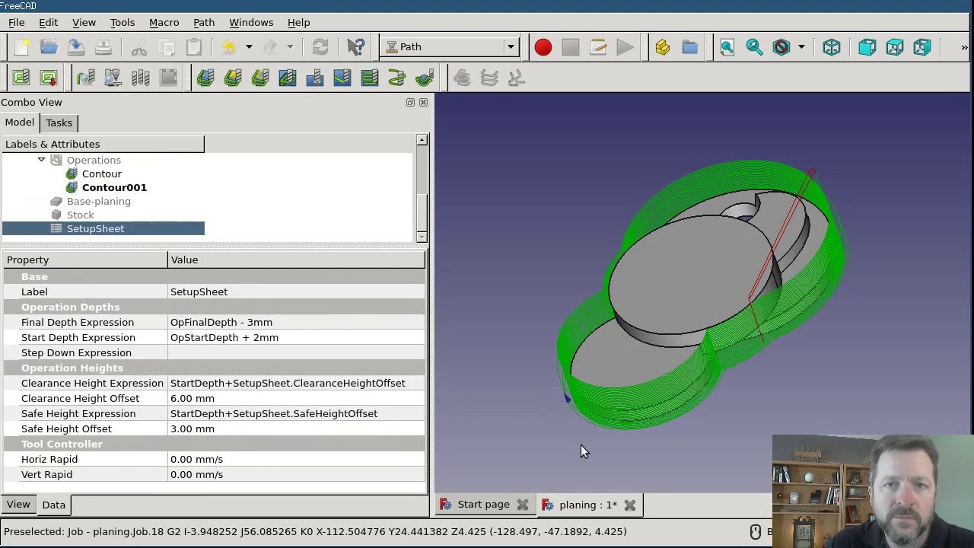